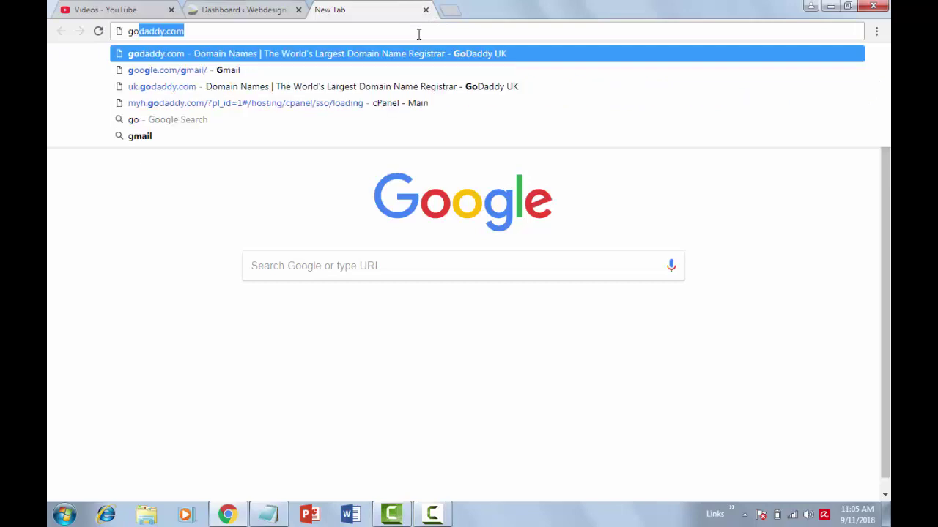
Load GoDaddy and open management for the Economy Linux Hosting with cPanel plan from My Products.
key("Return")
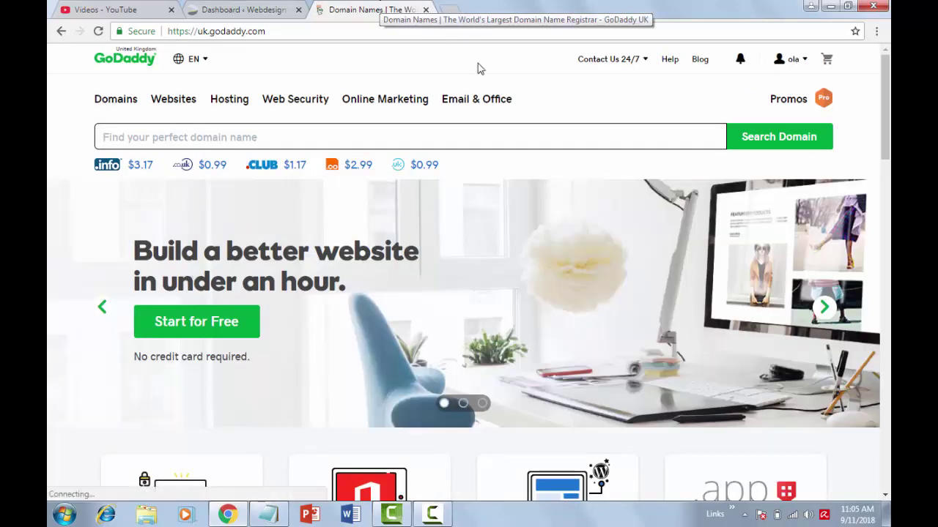
left_click(805, 61)
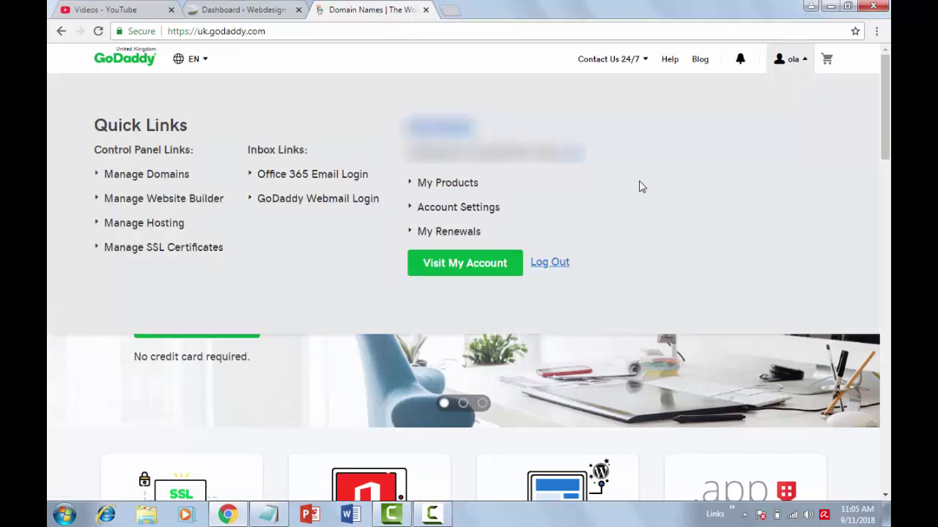
left_click(460, 271)
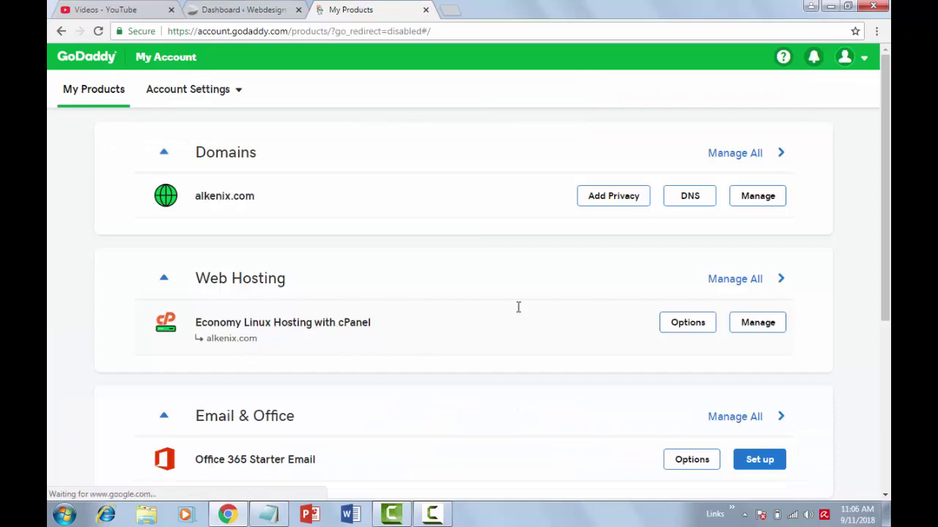
left_click(776, 330)
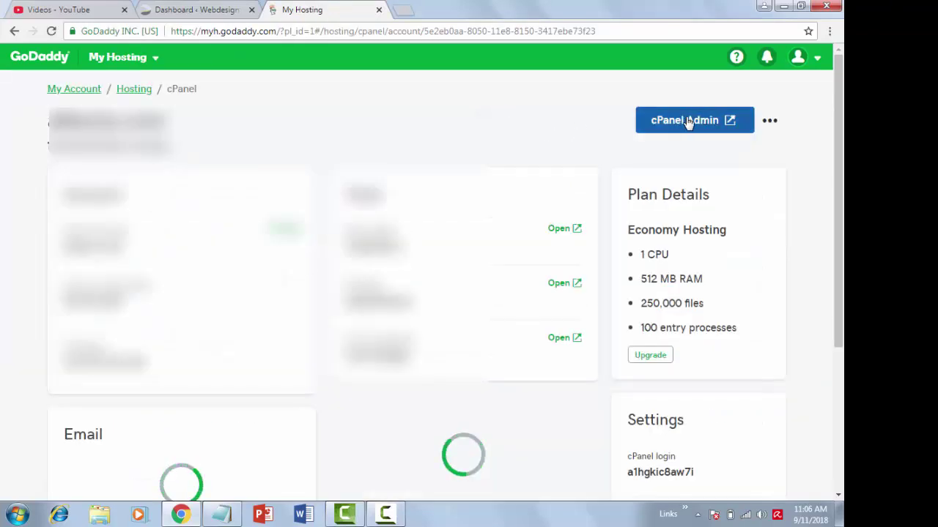
Launch cPanel Admin, go to cPanel Email, and start a new alkenix.com email account.
left_click(682, 119)
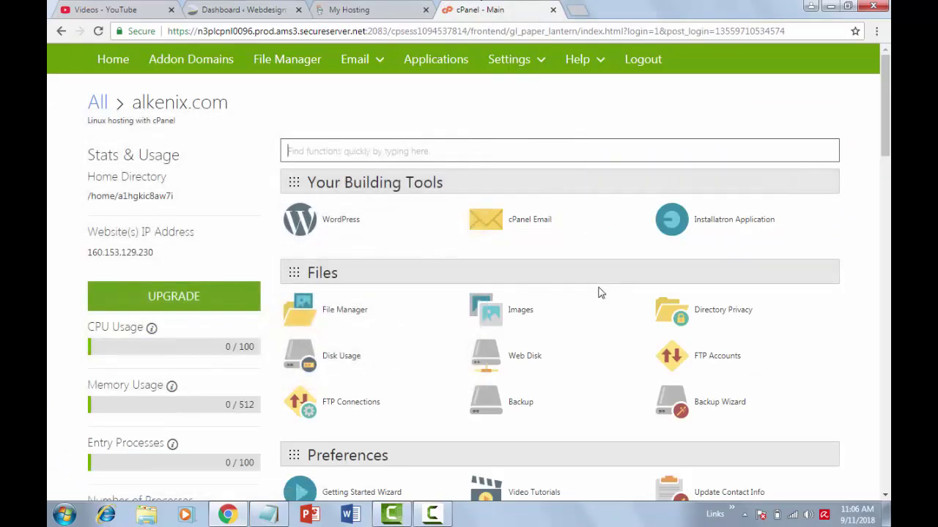
left_click(524, 224)
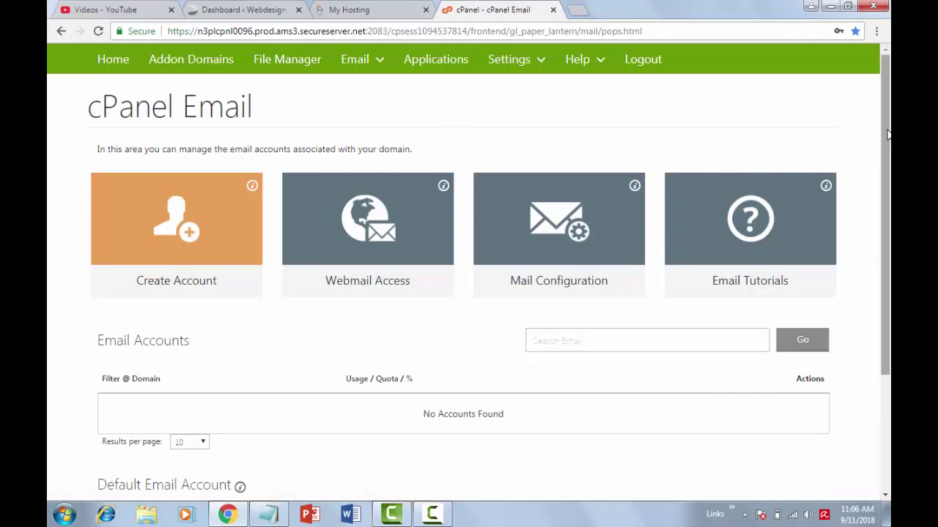
left_click_drag(885, 132, 889, 180)
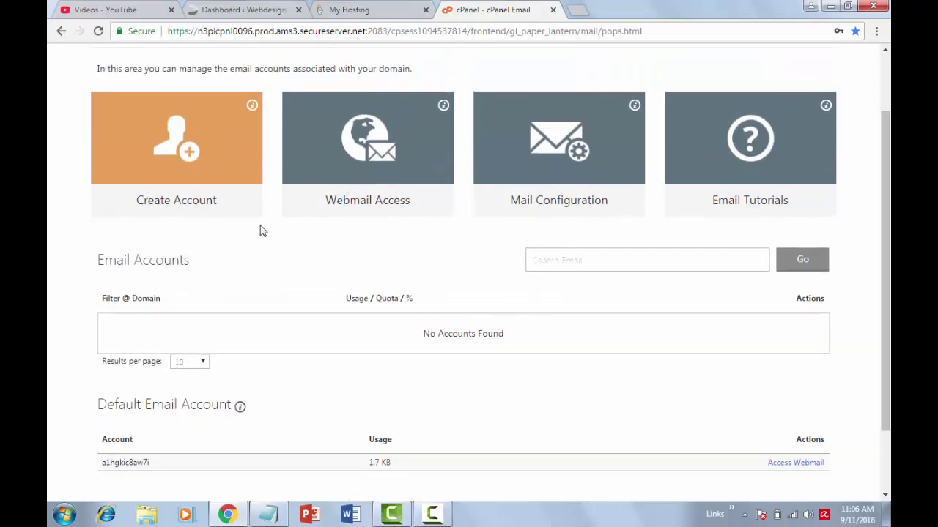
left_click(185, 164)
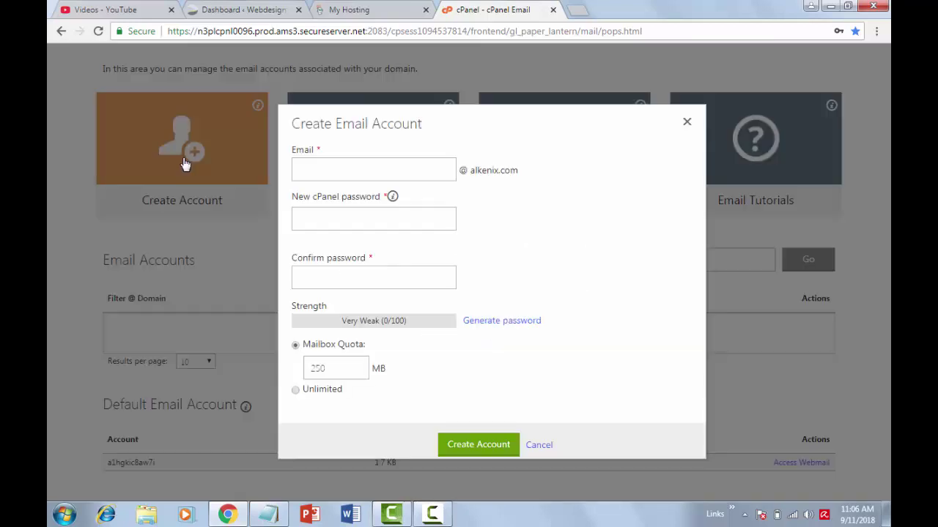
Fill in the new mailbox's address and type the account password.
left_click(327, 164)
left_click(383, 164)
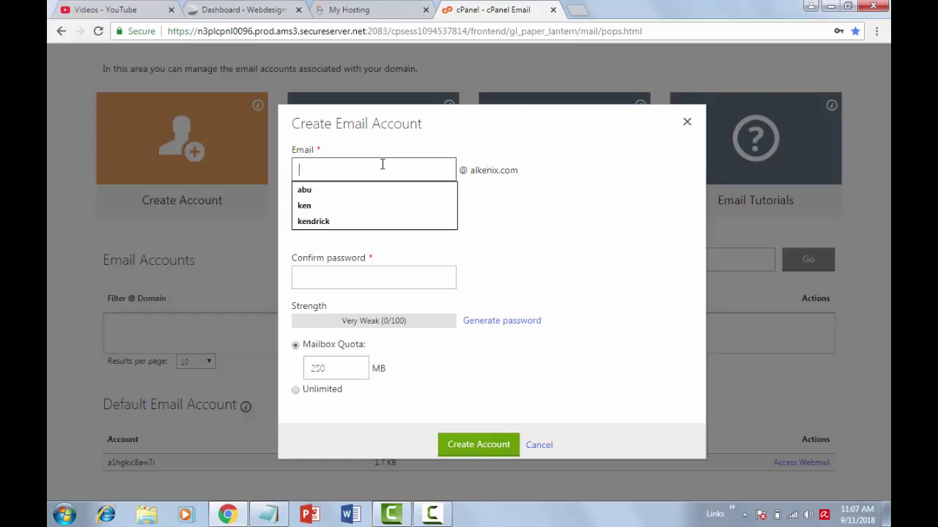
left_click(382, 164)
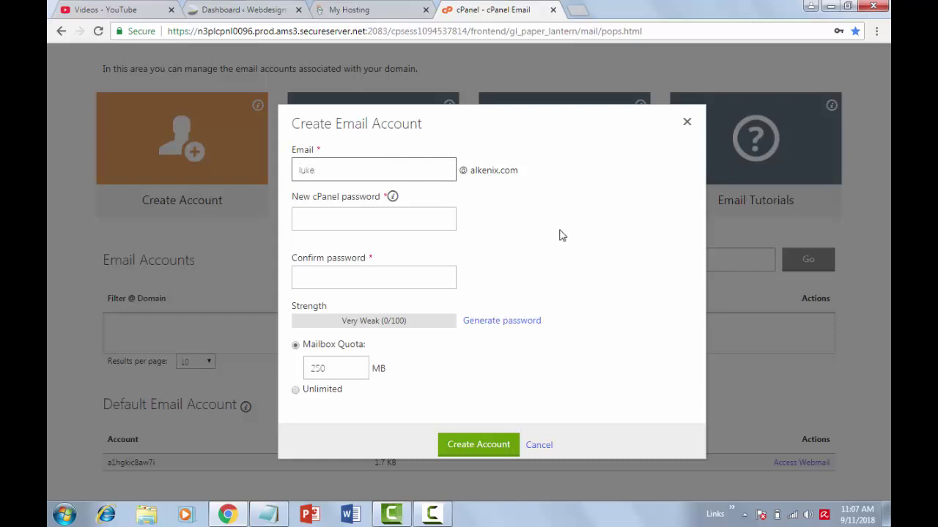
left_click(370, 224)
left_click(370, 220)
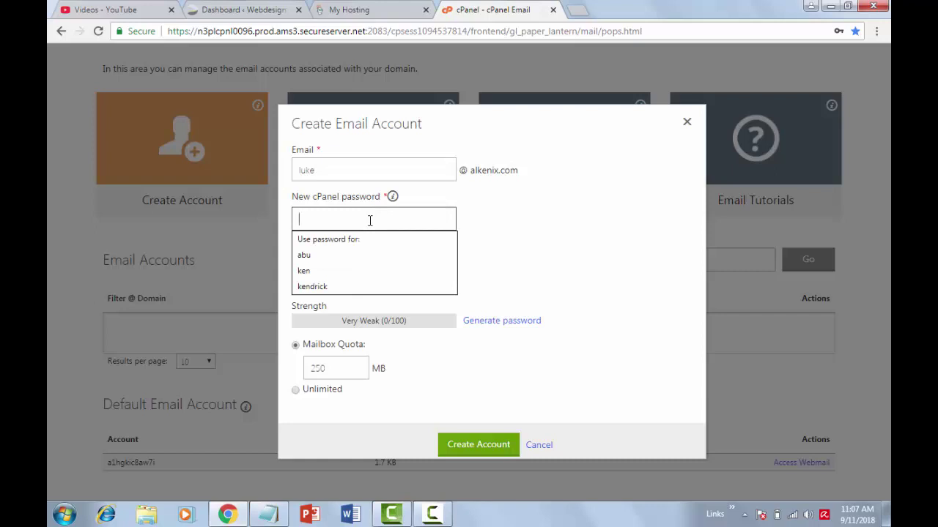
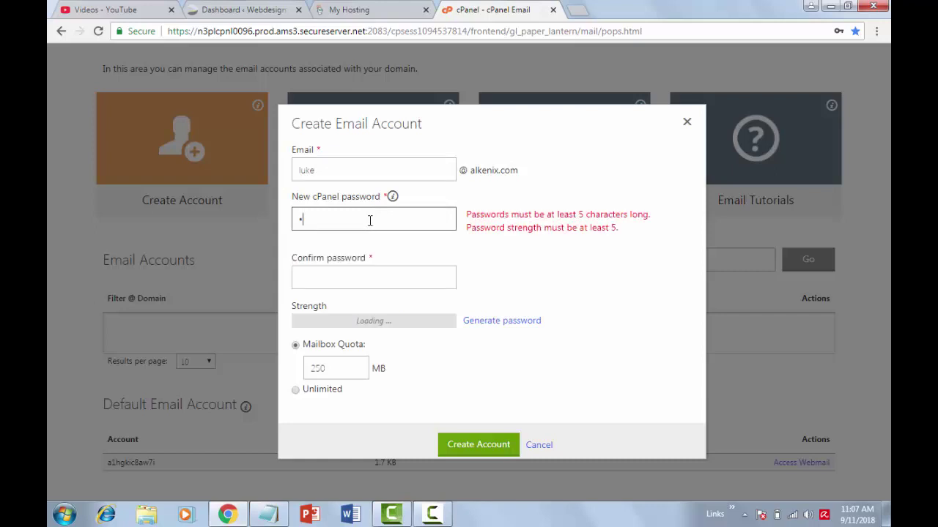
key("Caps_Lock")
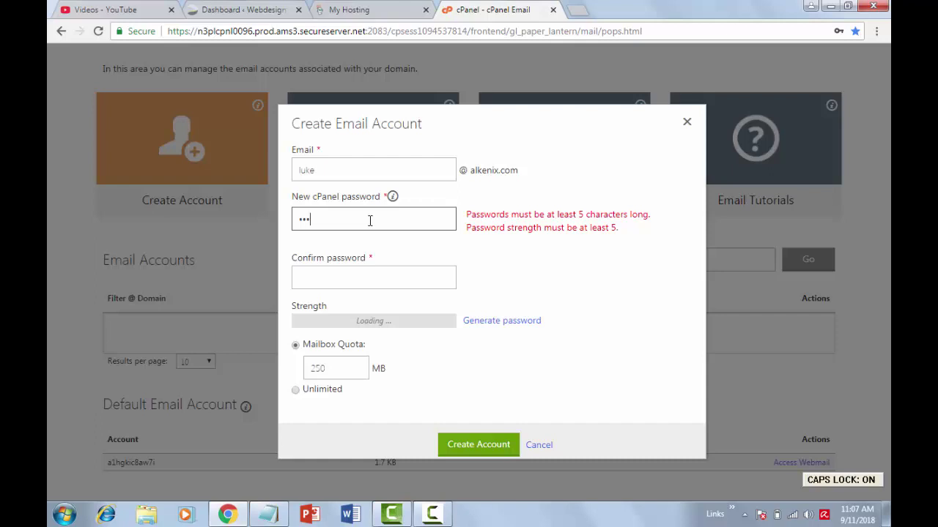
key("Caps_Lock")
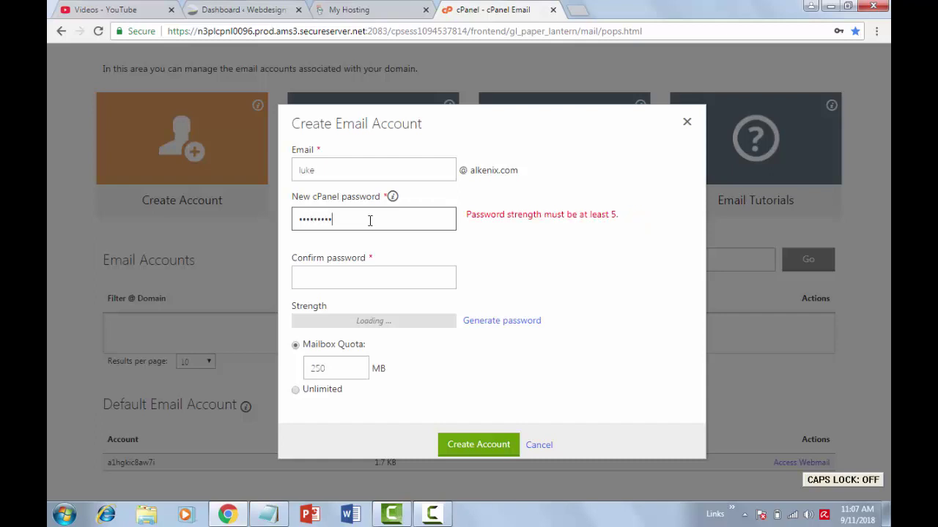
Confirm the password and create the mailbox with the 250 MB quota.
left_click(365, 275)
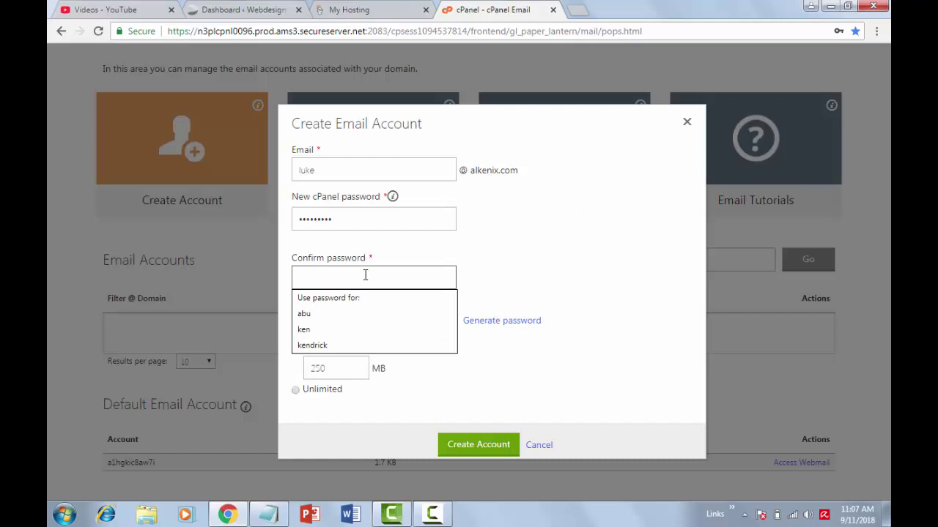
key("Caps_Lock")
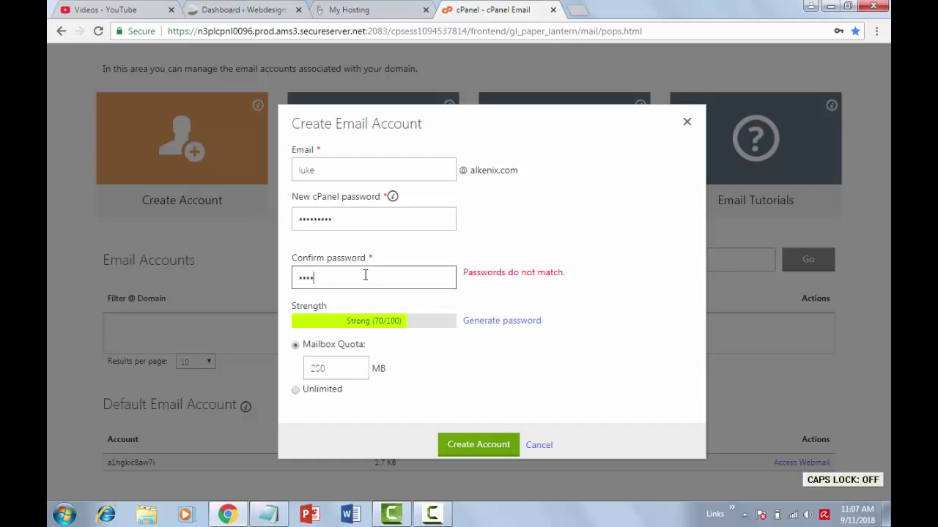
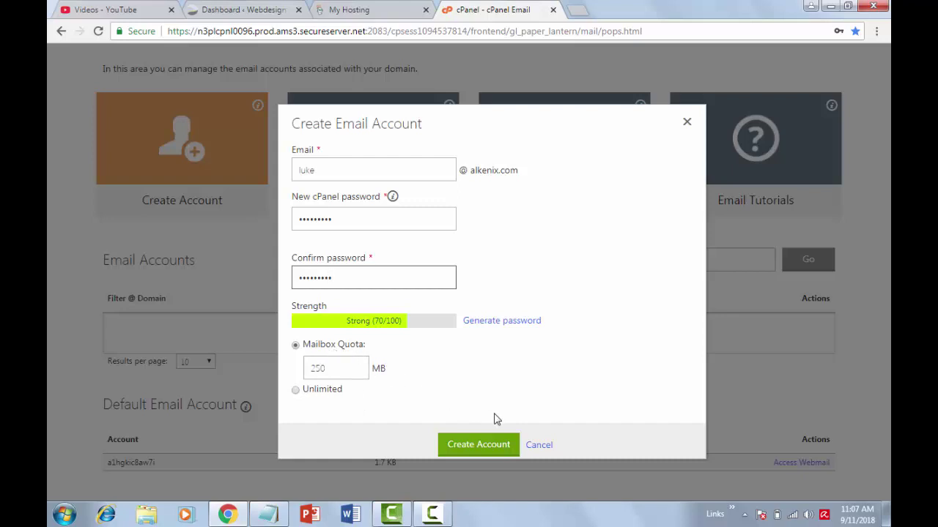
left_click(473, 451)
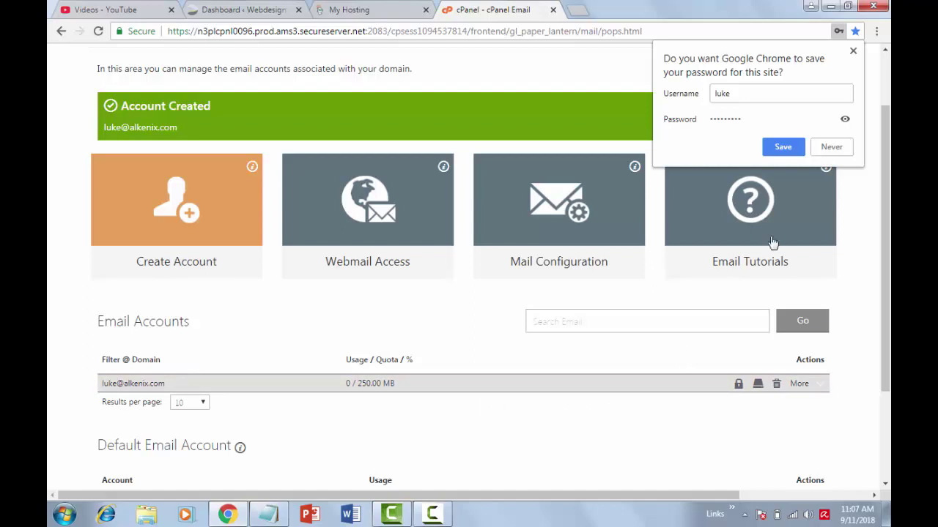
Save the mailbox login in Chrome and show the new mailbox's Configure Email Client page.
left_click(782, 150)
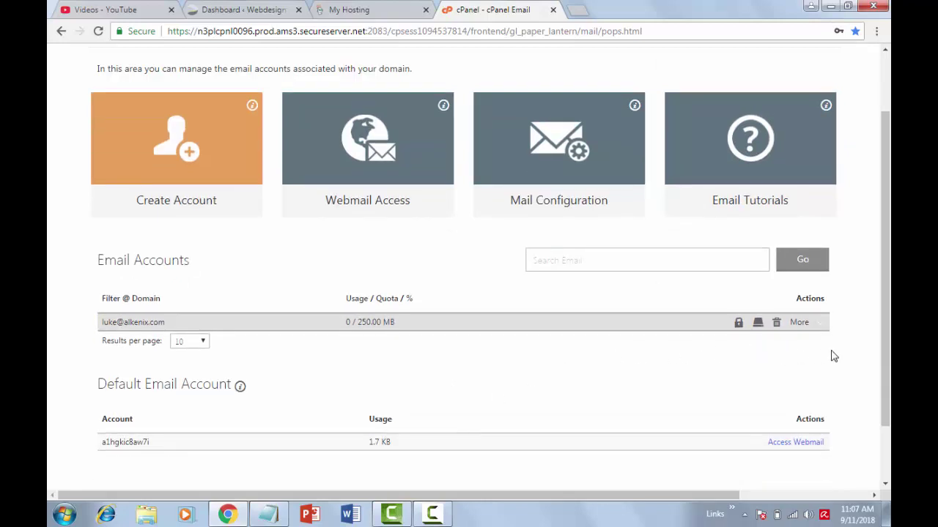
left_click(820, 326)
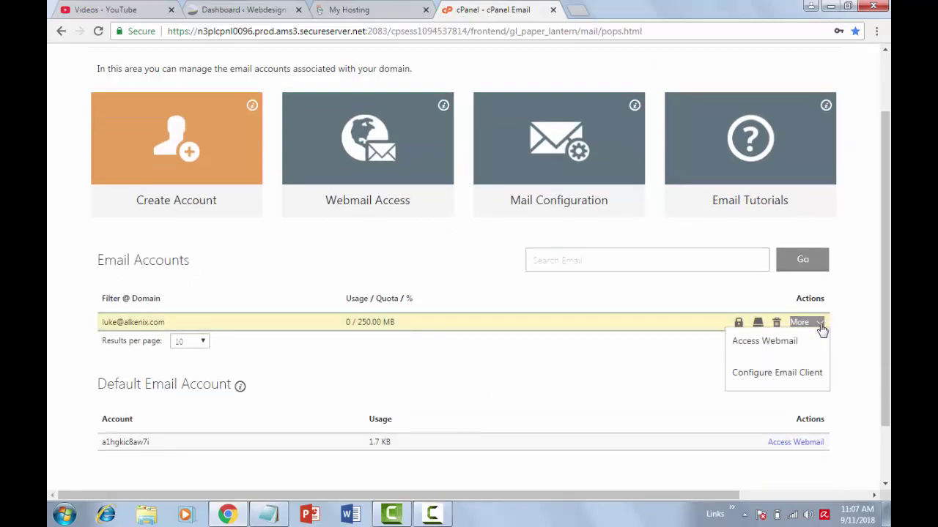
left_click(774, 379)
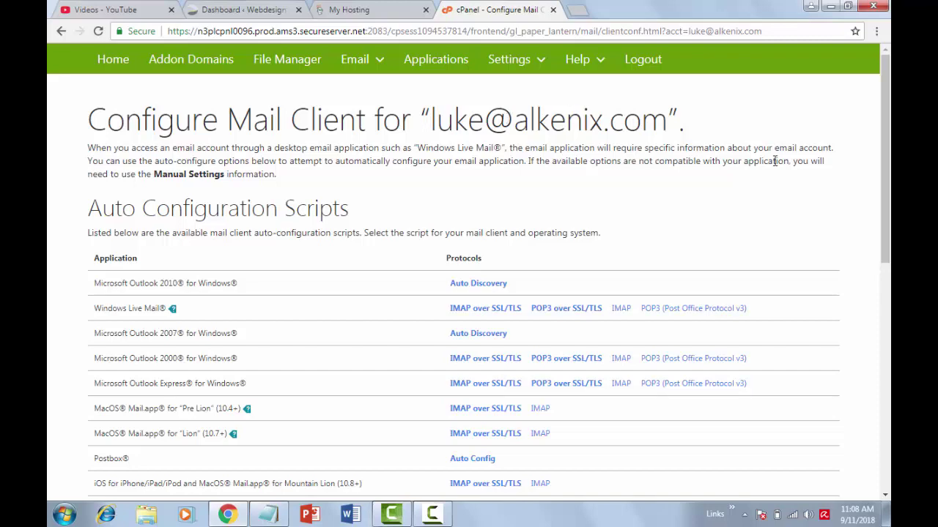
Review the mailbox's Manual Settings, then switch to the WordPress Dashboard tab.
left_click_drag(888, 162, 886, 371)
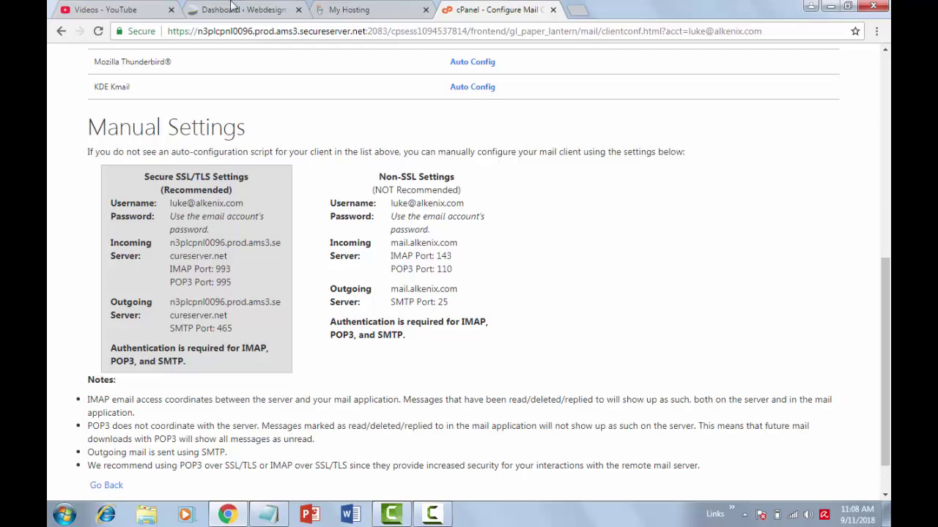
left_click(227, 12)
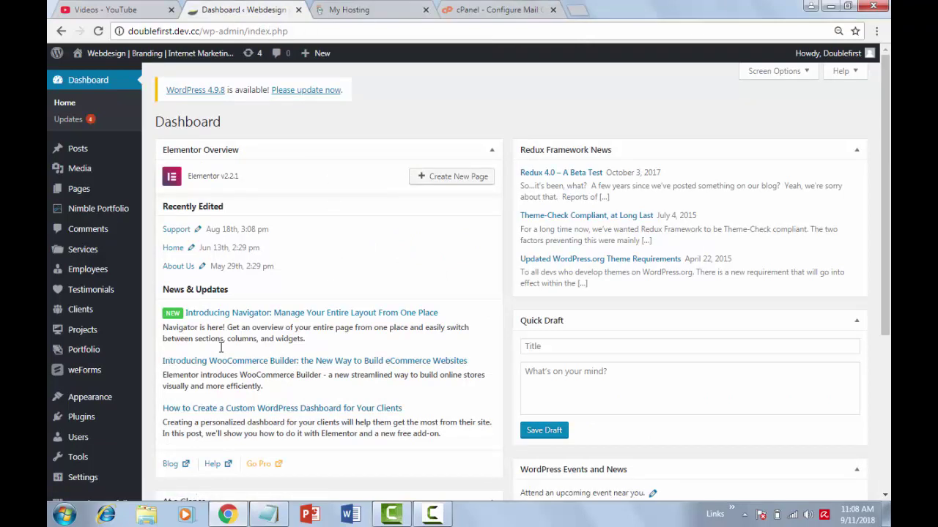
Go to Plugins > Add New and reveal the Upload Plugin .zip form.
mouse_move(83, 425)
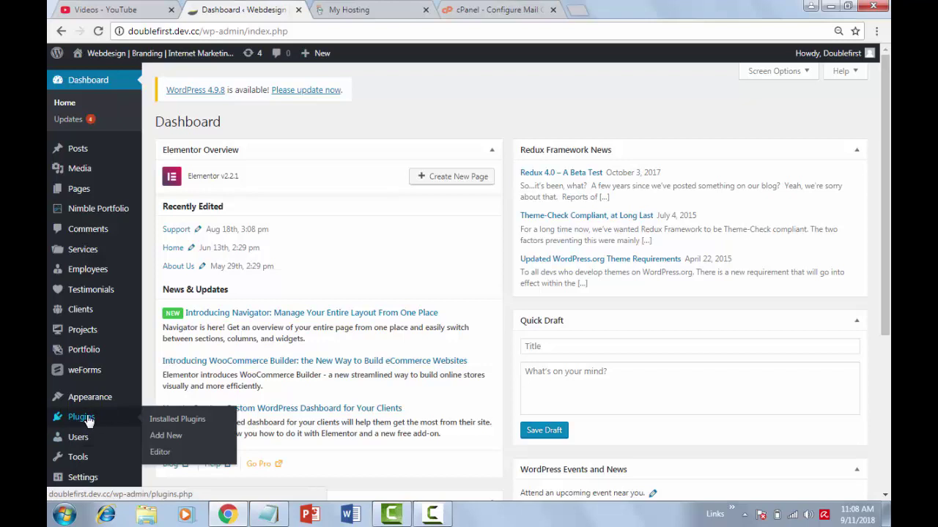
left_click(166, 438)
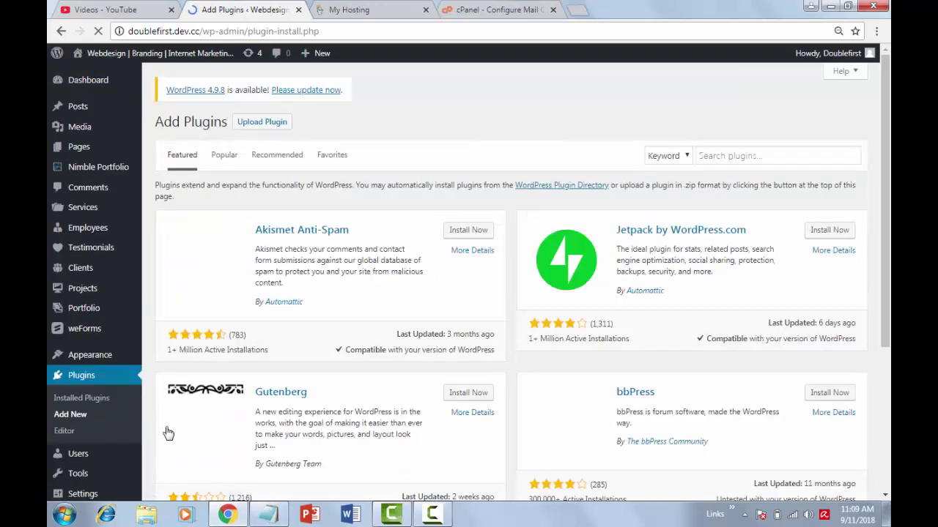
left_click(262, 122)
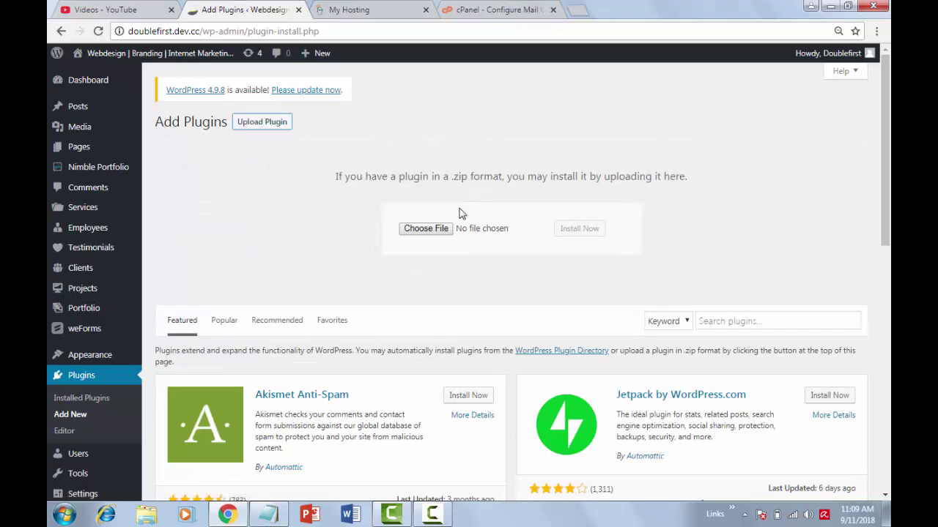
Choose easy-wp-smtp.zip as the plugin file and install it.
left_click(429, 233)
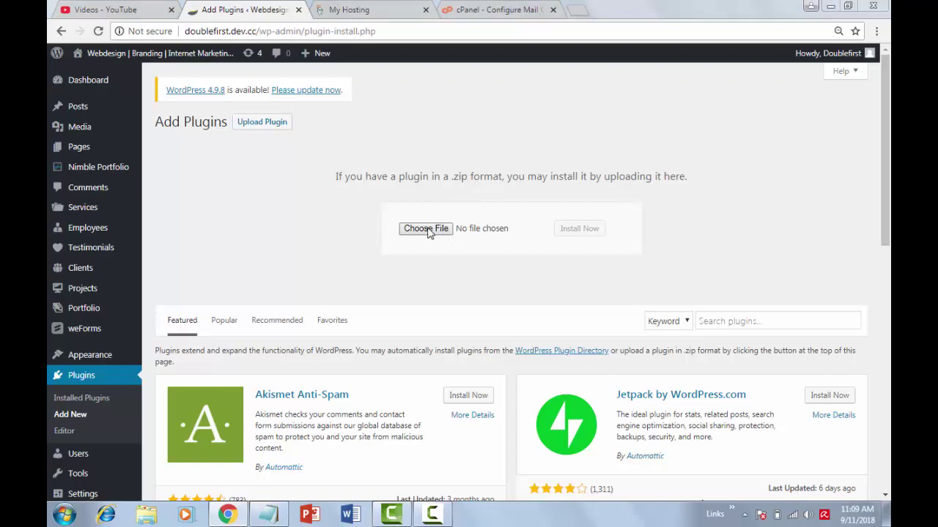
type("e")
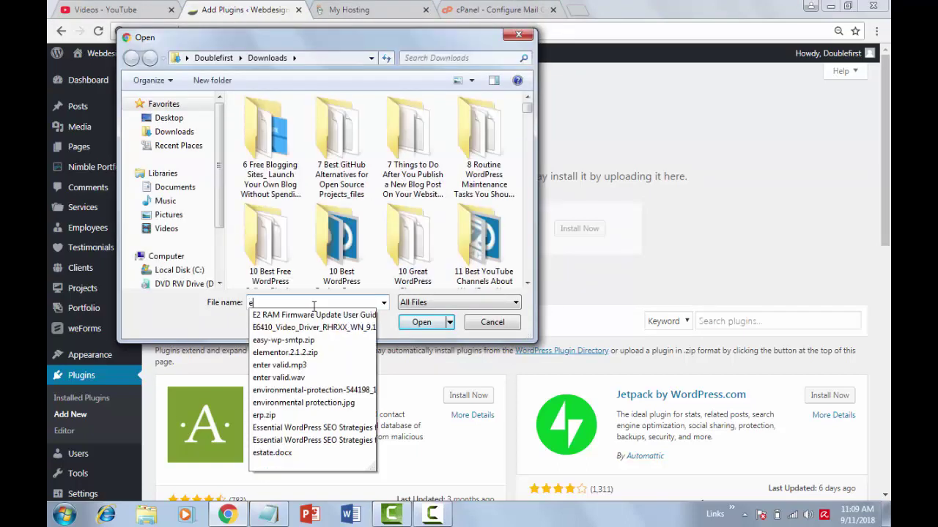
type("as")
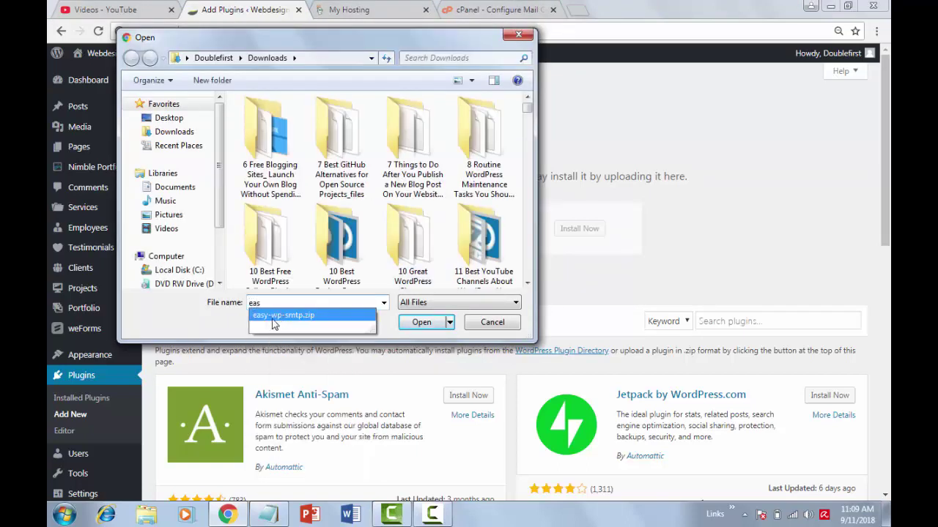
left_click(283, 316)
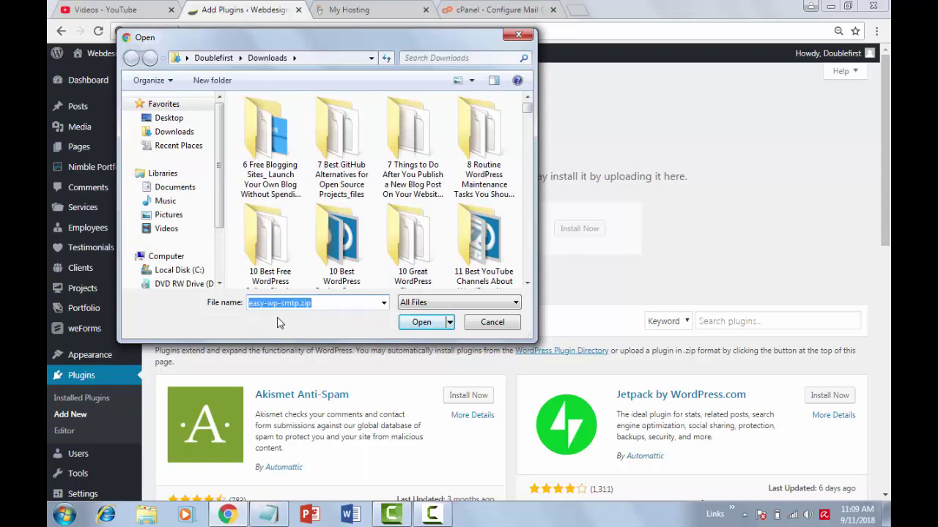
left_click(419, 326)
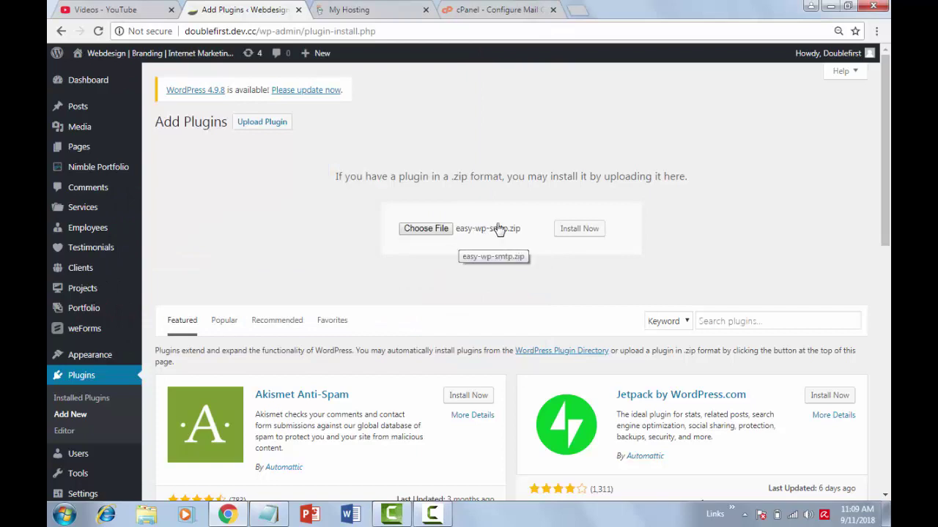
left_click(591, 232)
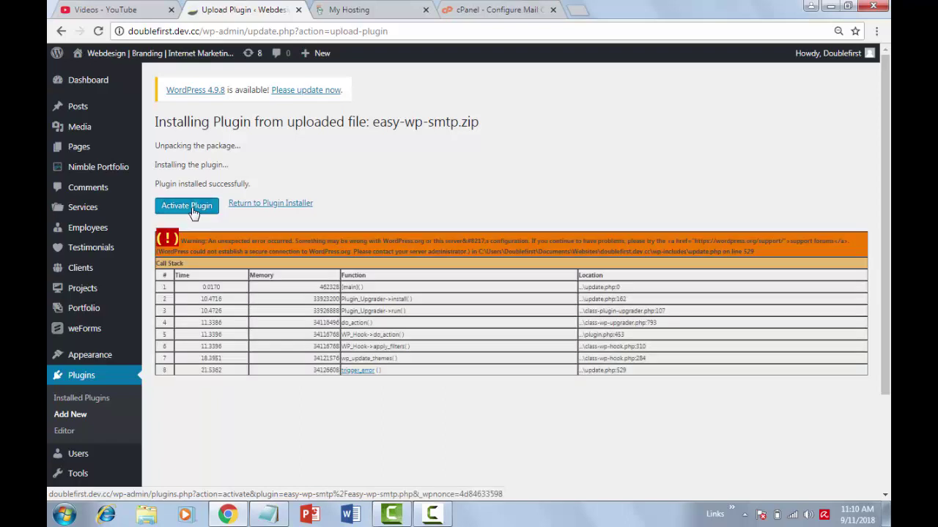
Activate the newly installed Easy WP SMTP plugin.
left_click(194, 212)
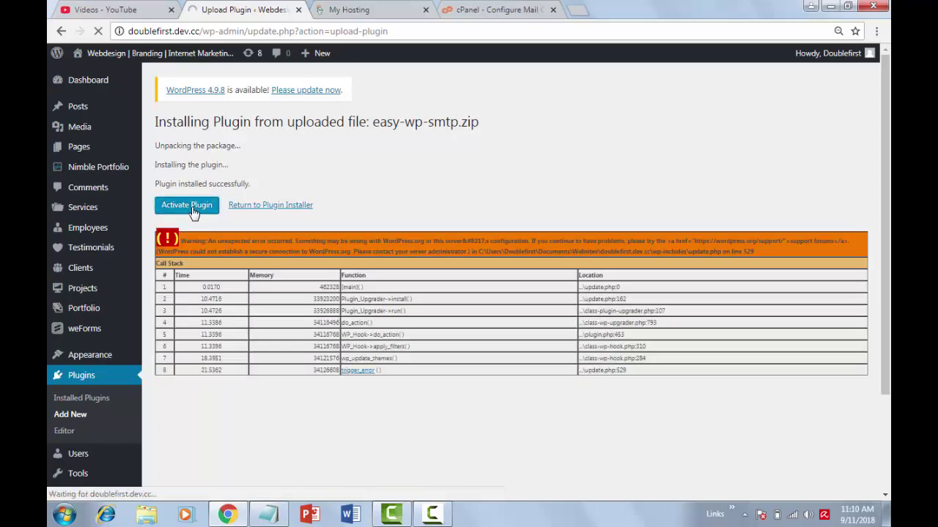
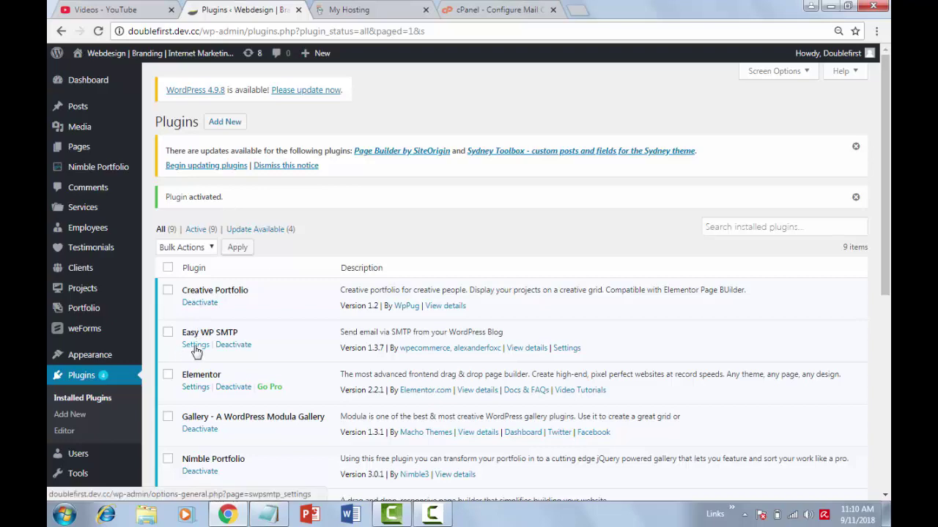
Open Easy WP SMTP's Settings from the plugins list and scroll to the SMTP Settings form.
left_click(195, 345)
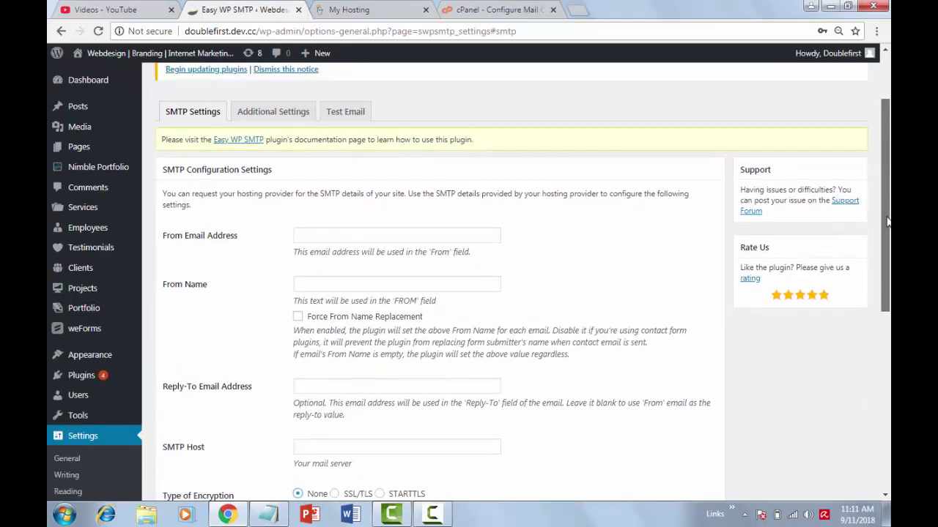
mouse_move(888, 235)
left_mouse_down()
mouse_move(890, 288)
mouse_move(891, 239)
left_mouse_up()
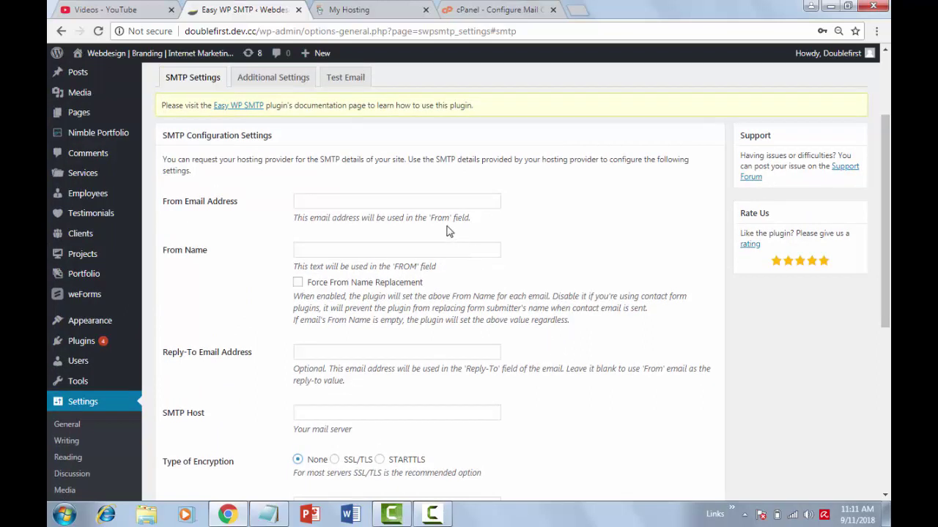
Copy the Secure SSL/TLS username from cPanel's Manual Settings and return to Easy WP SMTP.
left_click(480, 10)
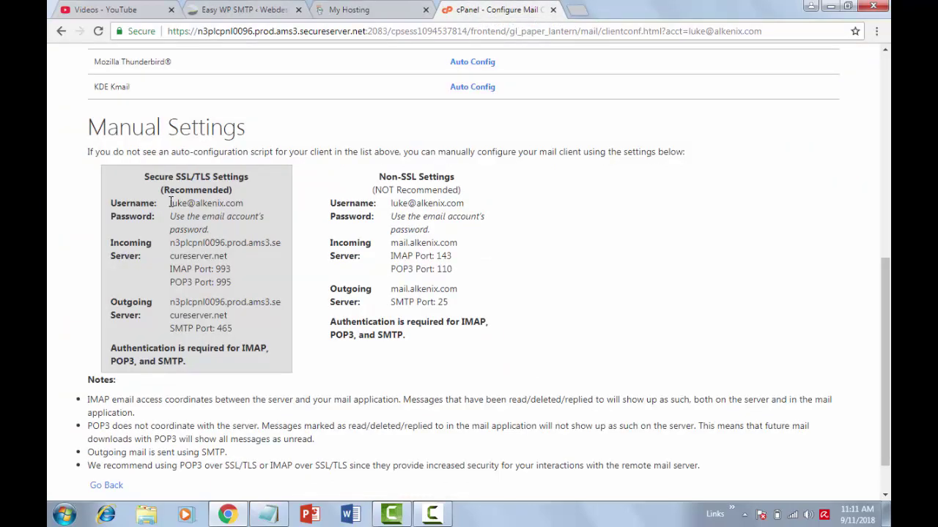
left_click_drag(171, 203, 247, 208)
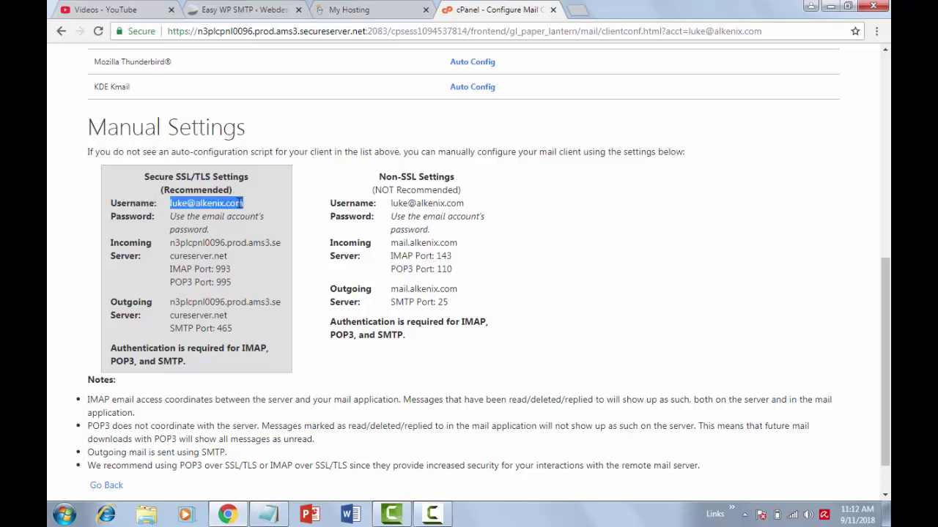
right_click(241, 202)
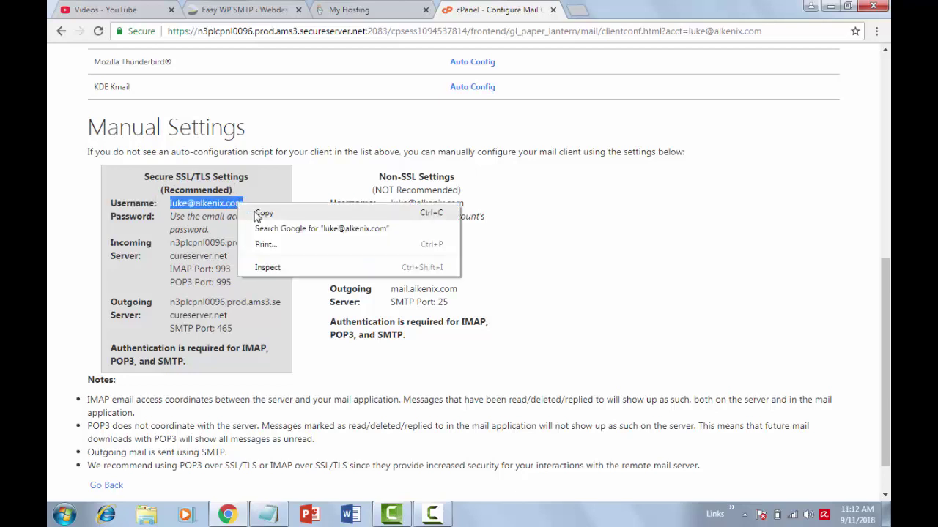
left_click(255, 212)
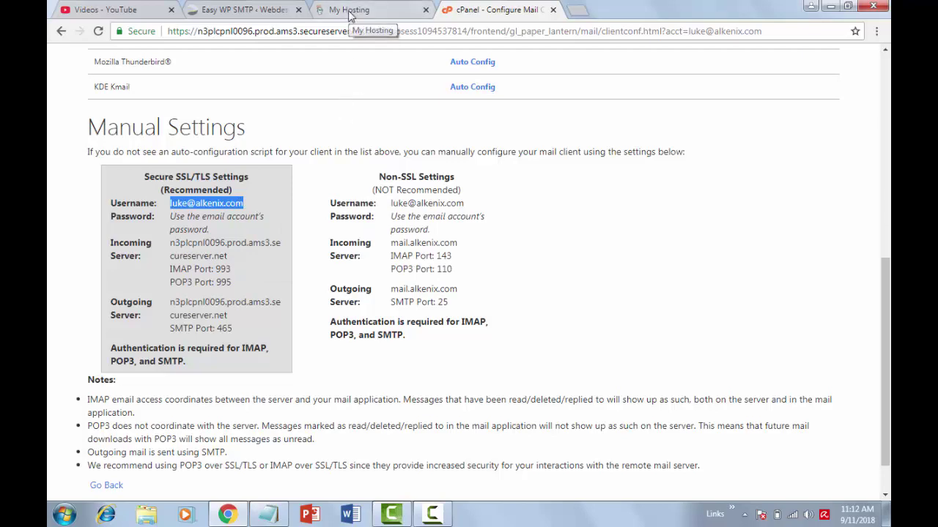
left_click(233, 9)
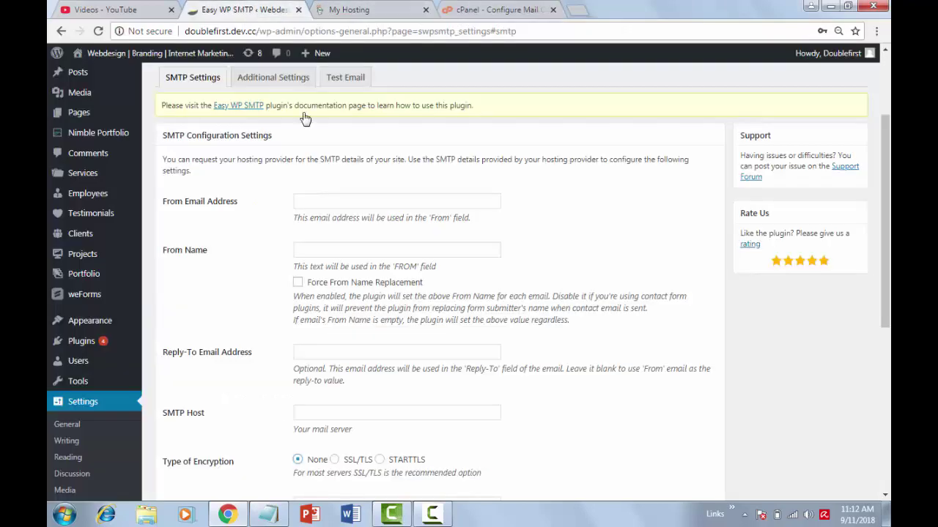
Paste the mail account address into the From Email Address field.
left_click(320, 202)
right_click(320, 202)
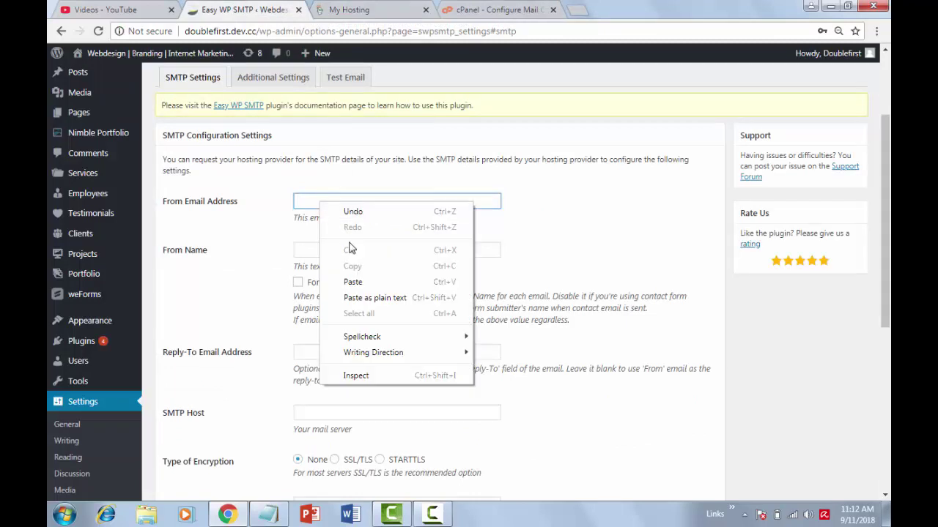
left_click(354, 283)
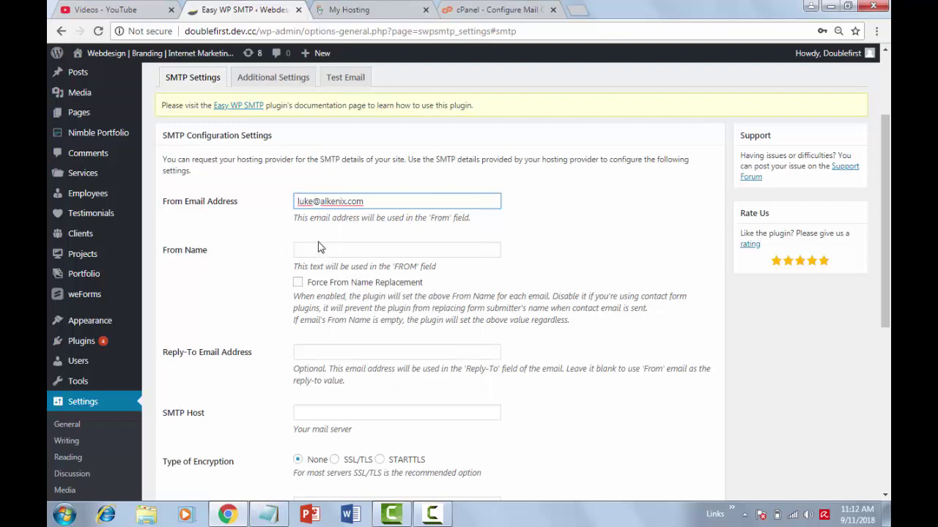
Set the From Name to Admin.
left_click(318, 251)
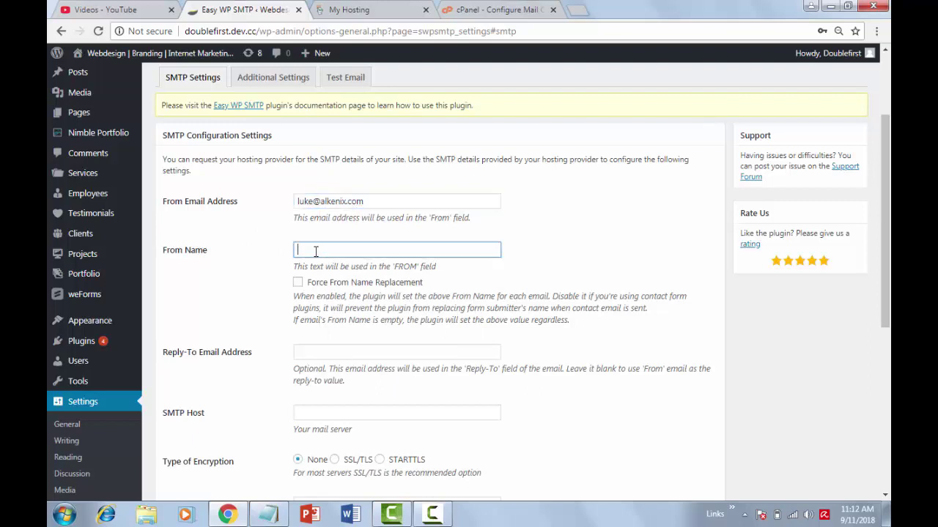
key("Caps_Lock")
left_click(887, 498)
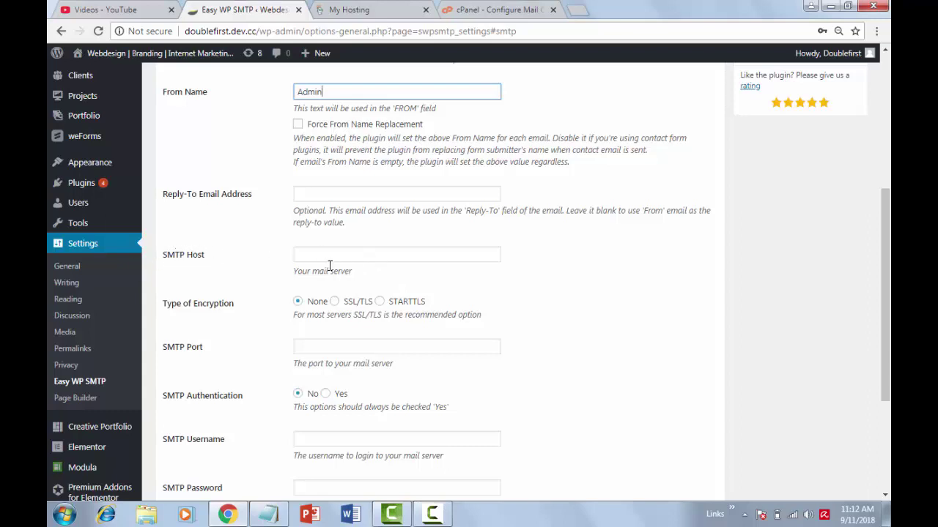
Copy the secure outgoing server hostname from cPanel and go back to Easy WP SMTP.
left_click(474, 10)
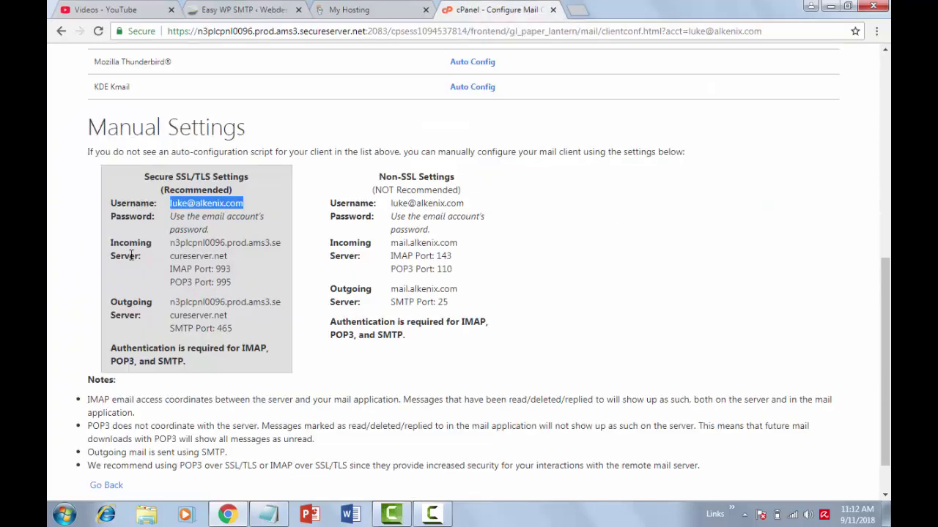
left_click(227, 316)
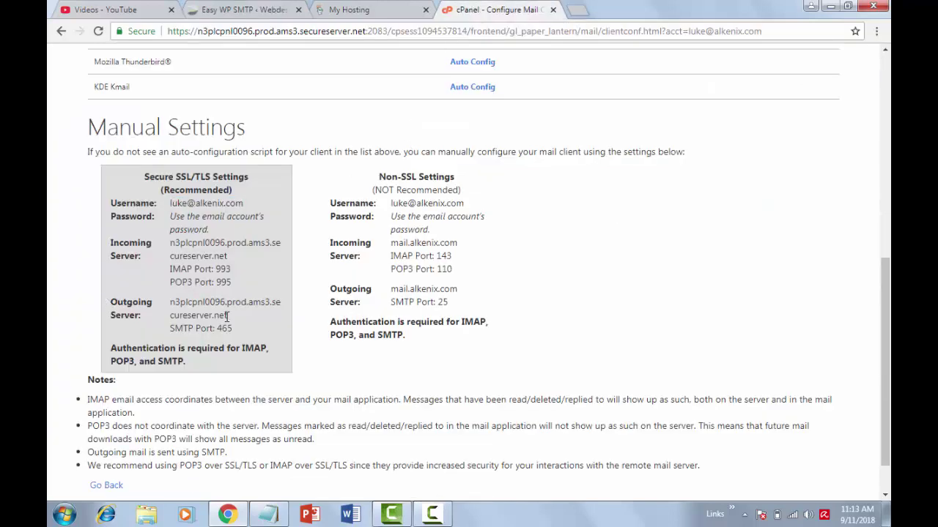
left_click_drag(227, 315, 171, 303)
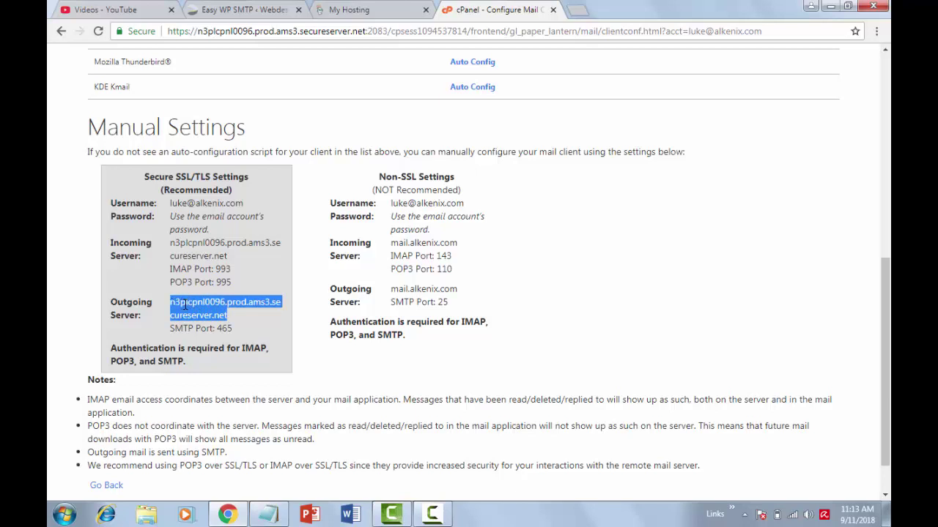
right_click(185, 306)
left_click(210, 314)
left_click(244, 9)
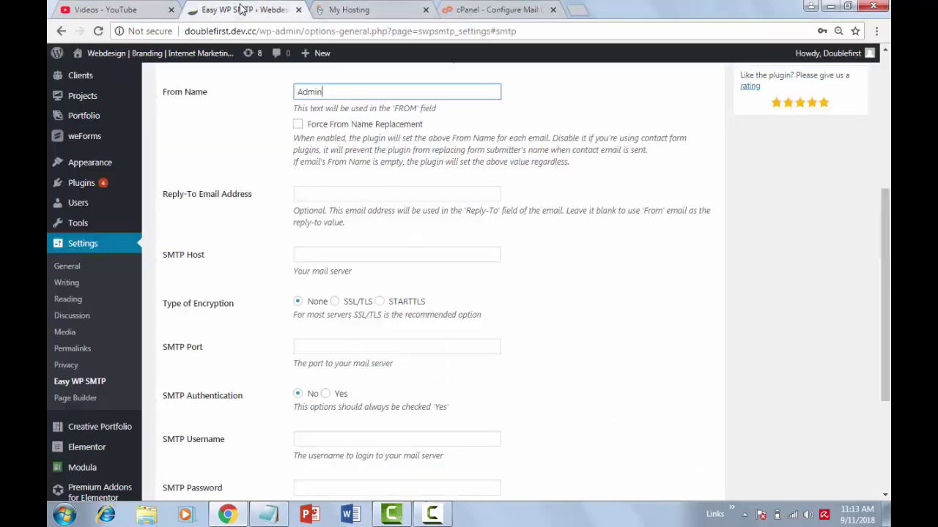
Paste n3plcpnl0096.prod.ams3.secureserver.net as SMTP Host and use SSL/TLS encryption.
left_click(315, 259)
right_click(315, 258)
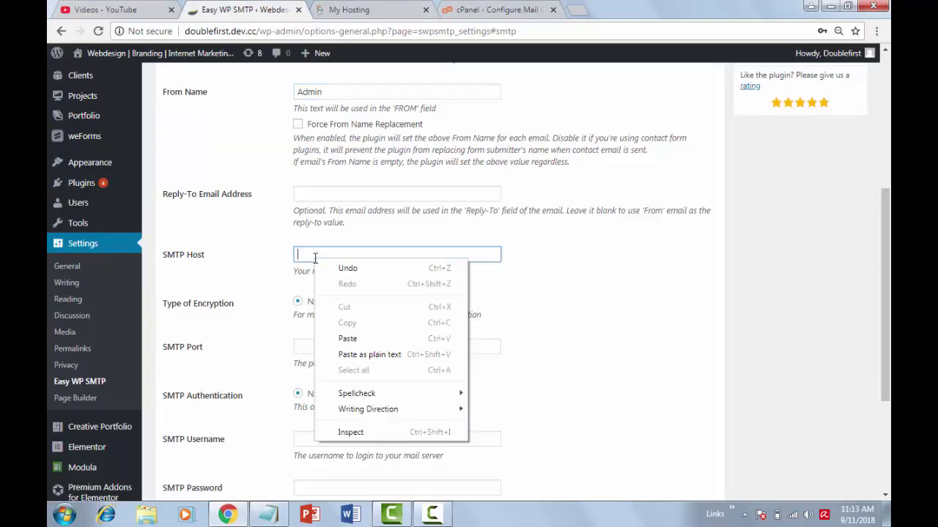
left_click(348, 338)
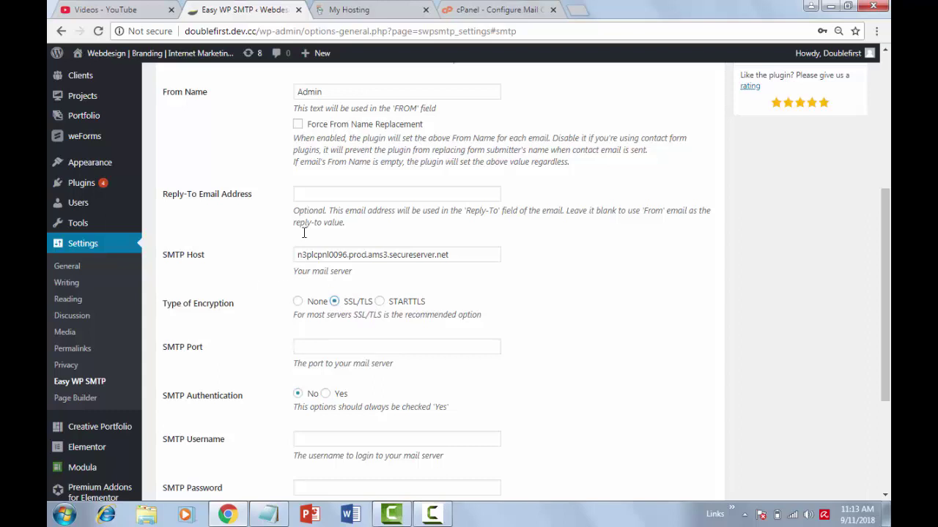
left_click(483, 10)
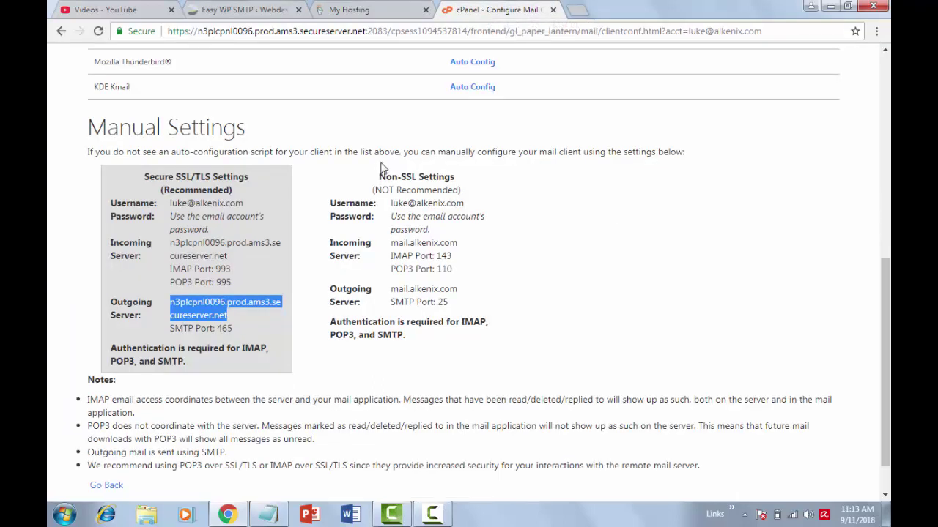
Copy the secure SMTP port 465 from cPanel and return to Easy WP SMTP.
left_click(214, 331)
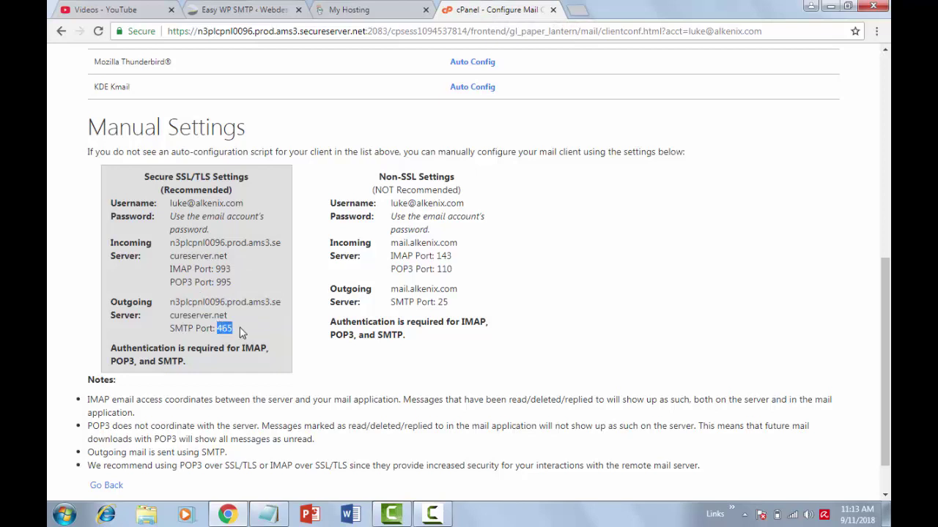
right_click(228, 329)
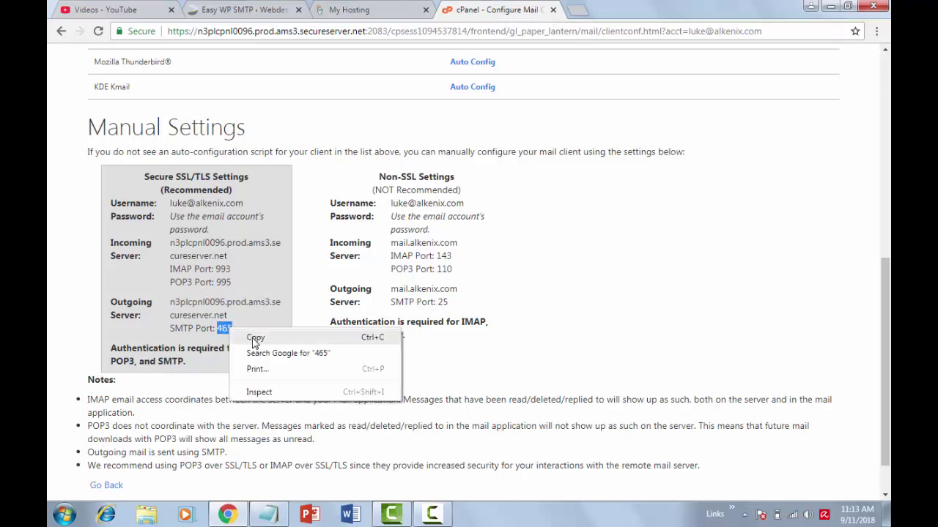
left_click(254, 337)
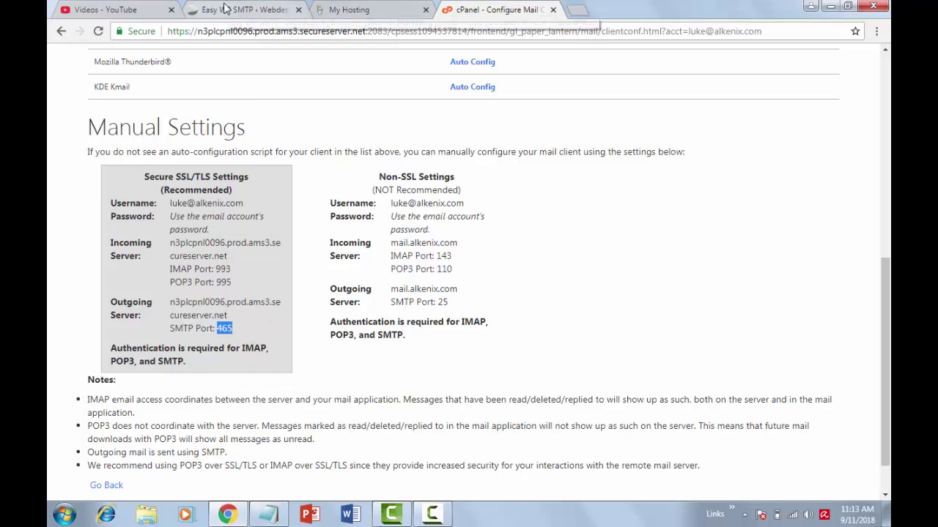
left_click(227, 9)
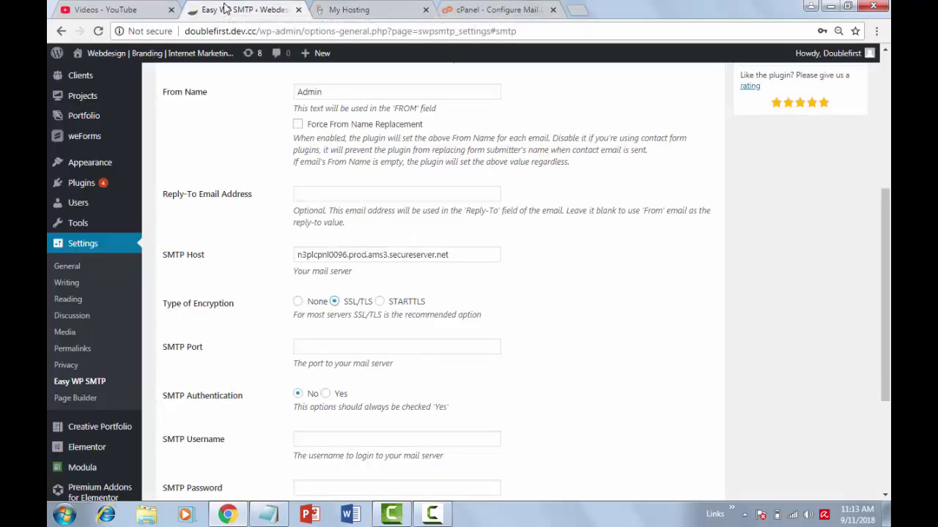
Paste 465 into SMTP Port and choose Yes for SMTP Authentication.
left_click(312, 346)
right_click(311, 345)
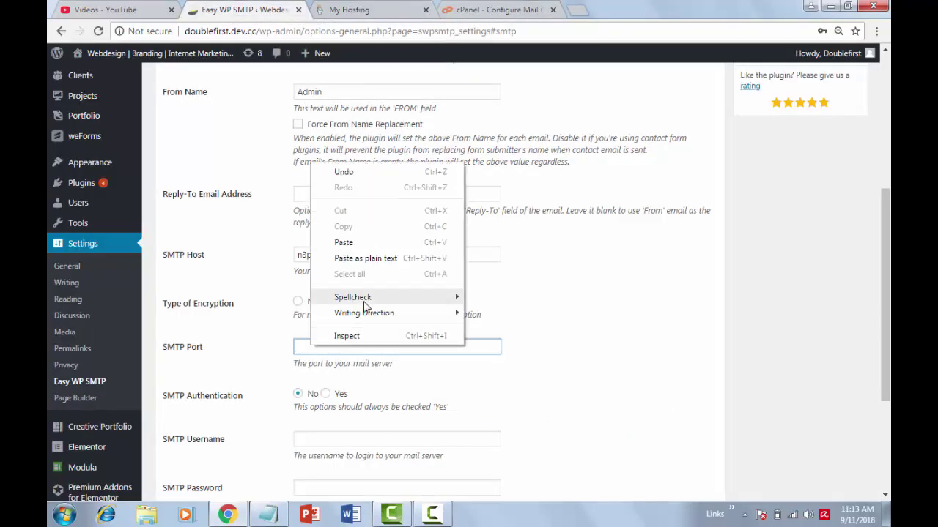
left_click(351, 243)
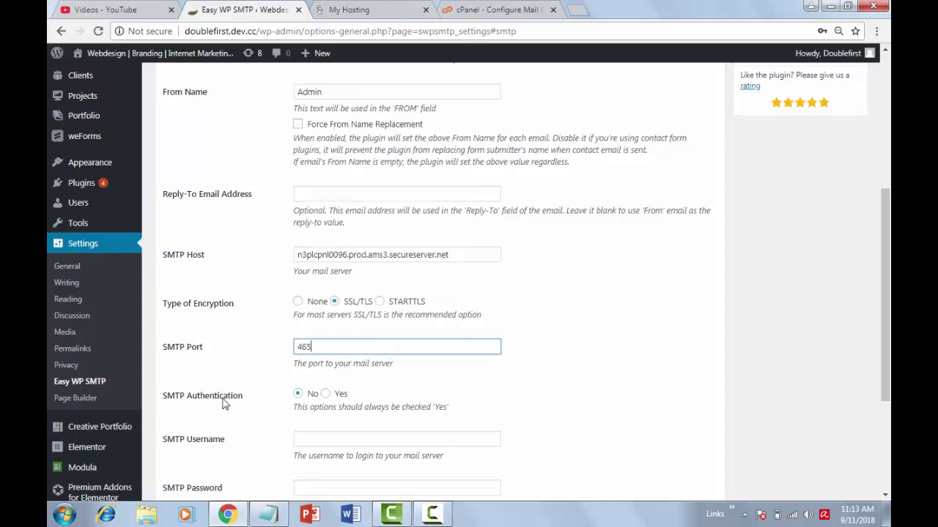
left_click(325, 393)
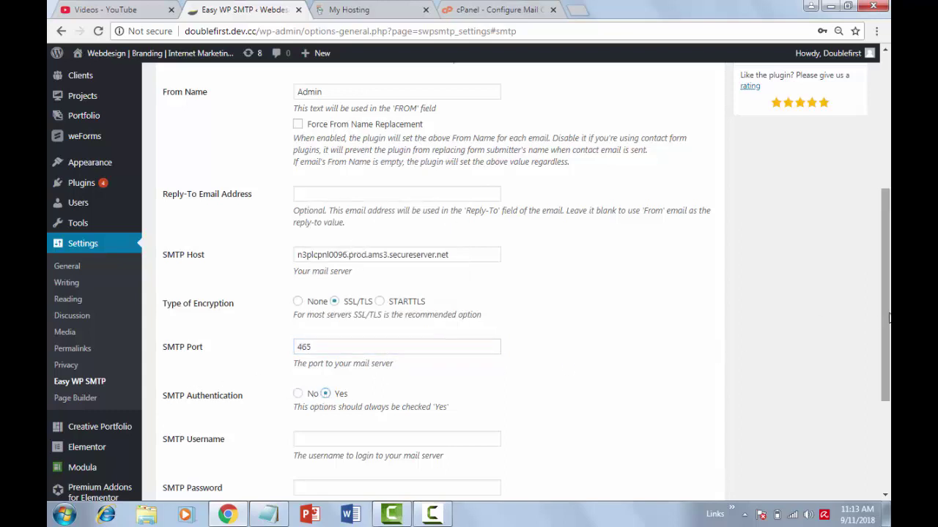
left_click_drag(885, 319, 885, 388)
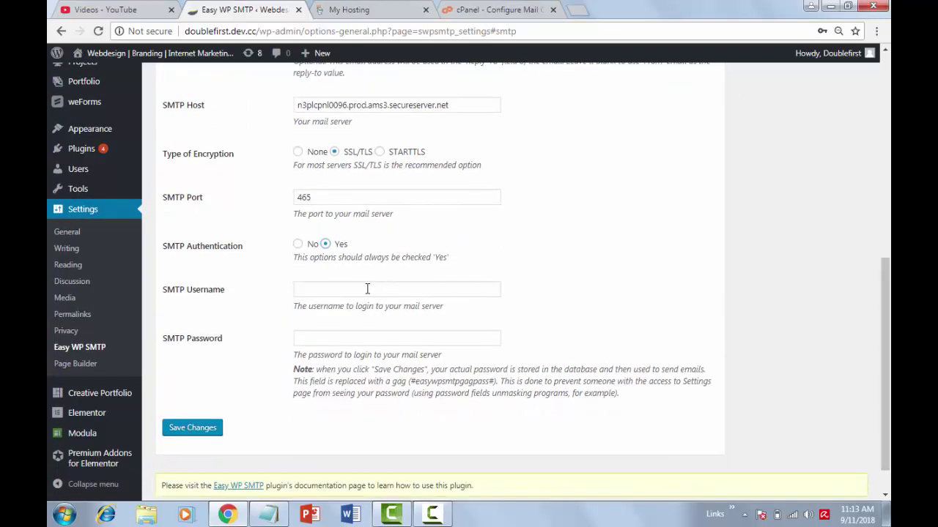
left_click(487, 10)
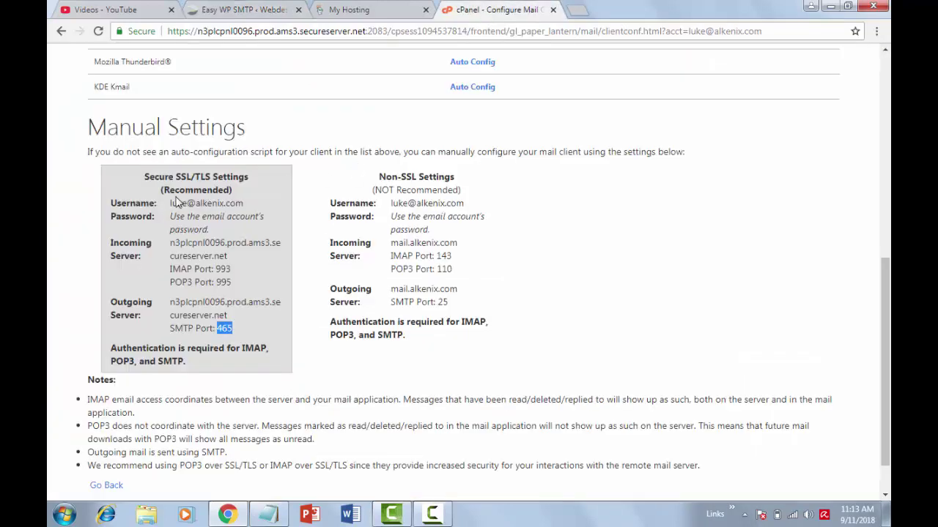
Copy the secure-settings username from cPanel and return to Easy WP SMTP.
left_click_drag(170, 203, 246, 207)
right_click(246, 208)
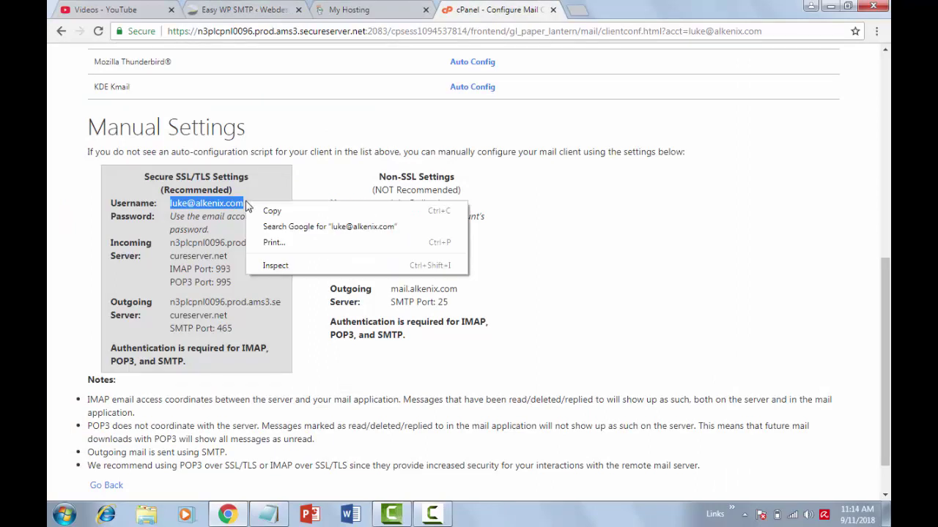
left_click(273, 210)
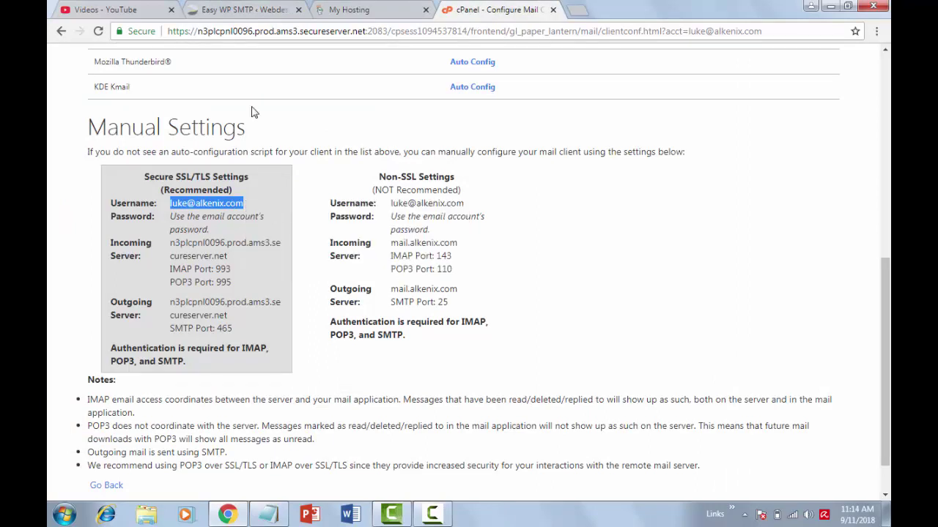
left_click(232, 10)
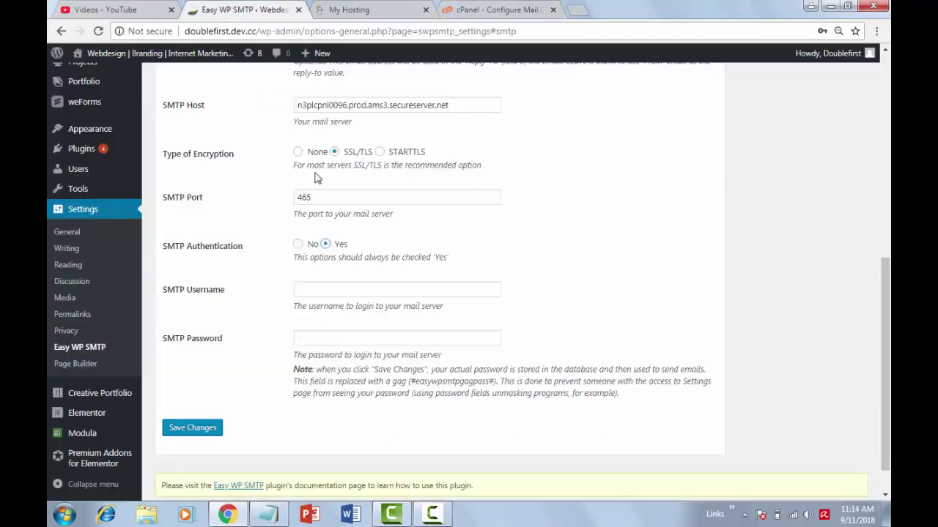
Paste the username into SMTP Username and enter the mail account password.
left_click(302, 290)
right_click(302, 289)
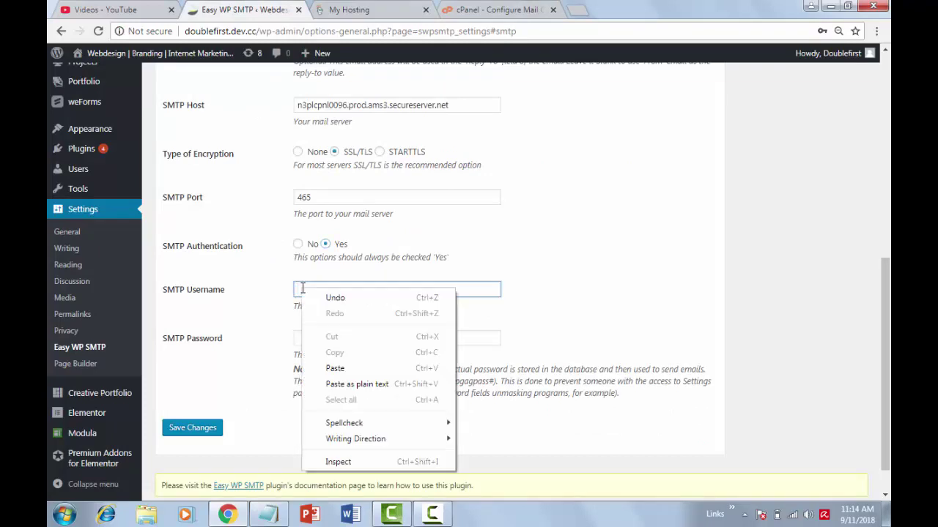
left_click(335, 369)
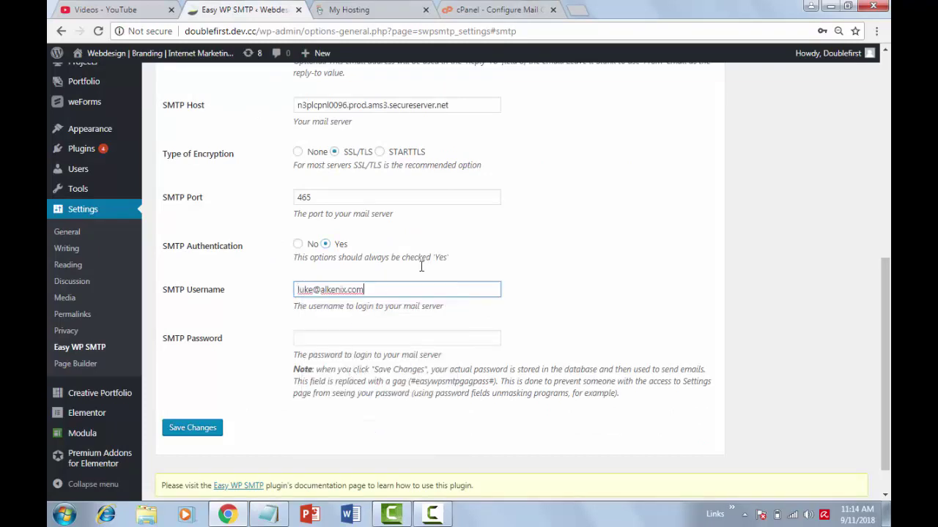
left_click(328, 338)
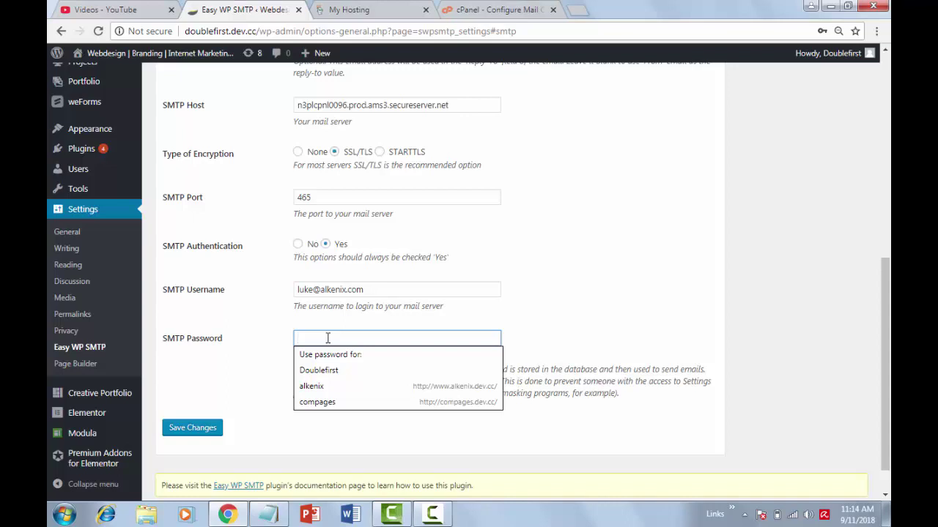
type("•")
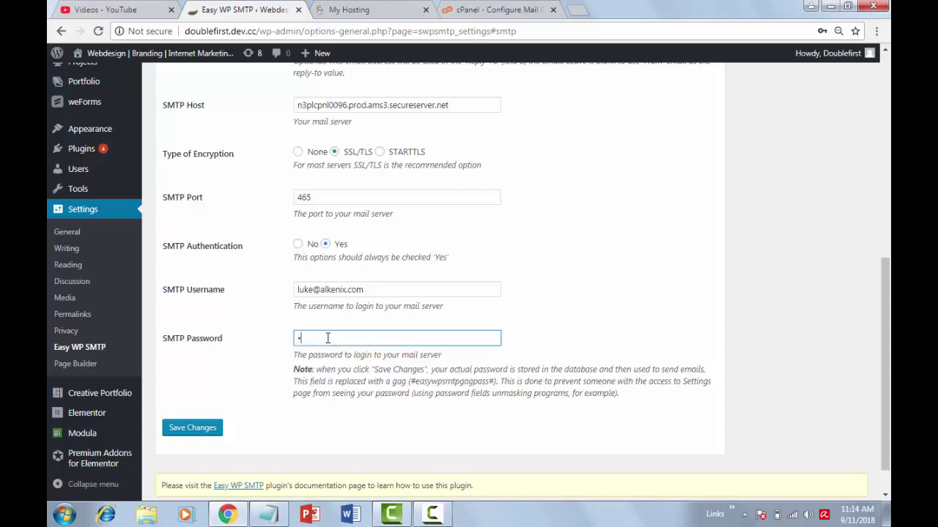
key("Caps_Lock")
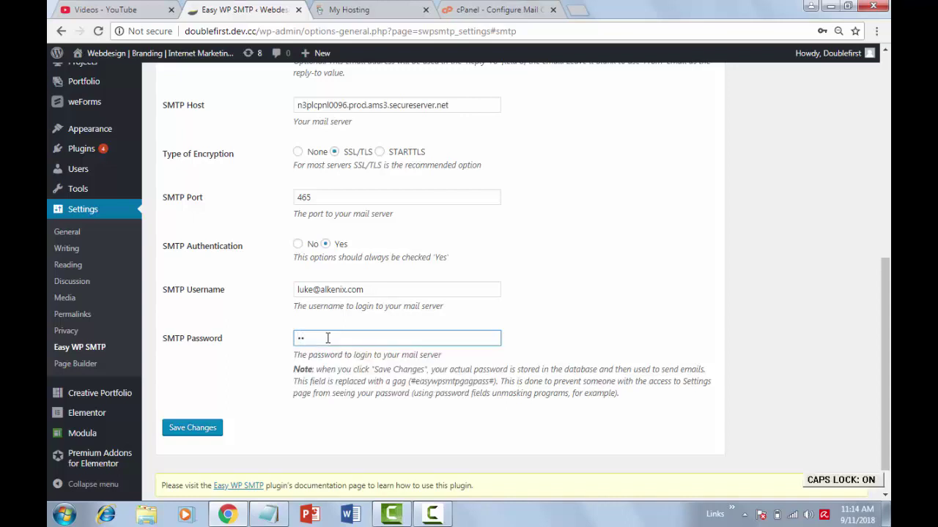
Save the Easy WP SMTP form and scroll up to the Settings saved message.
left_click(195, 430)
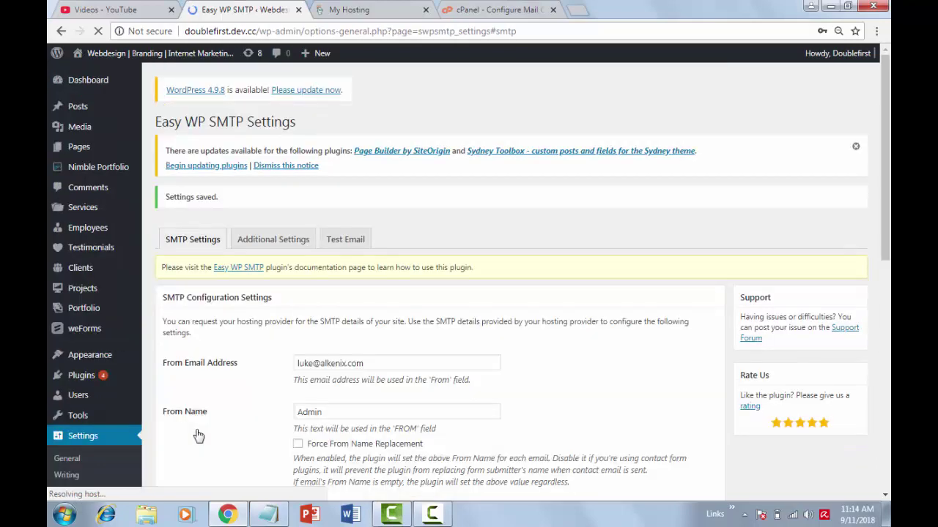
scroll(889, 339, "down", 5)
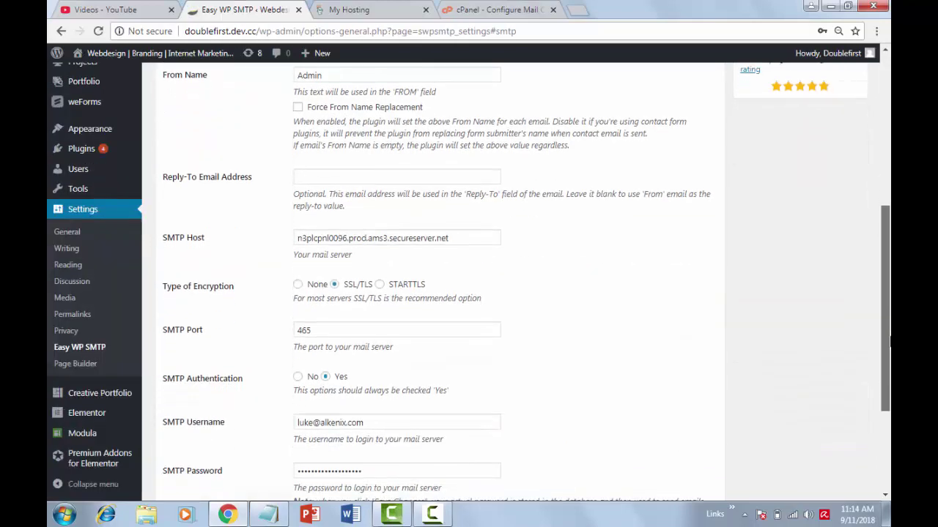
scroll(889, 337, "down", 2)
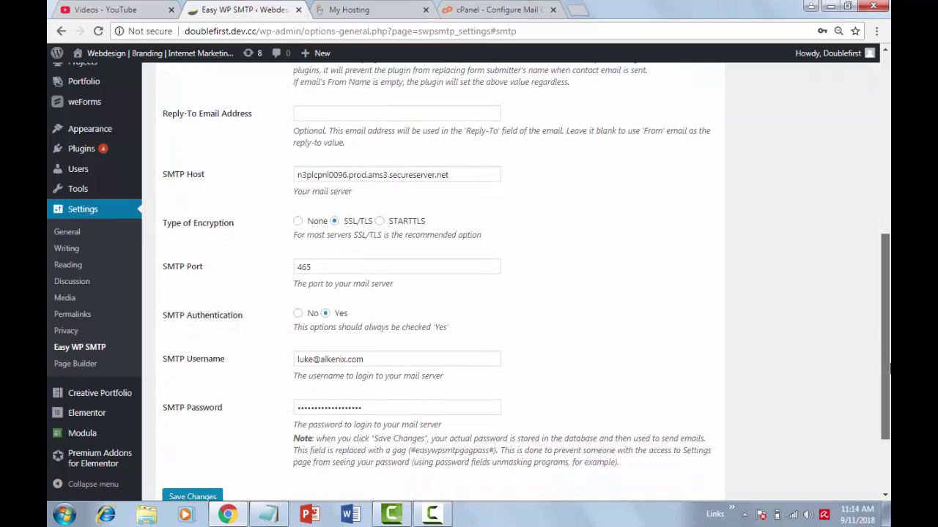
left_click_drag(889, 370, 886, 191)
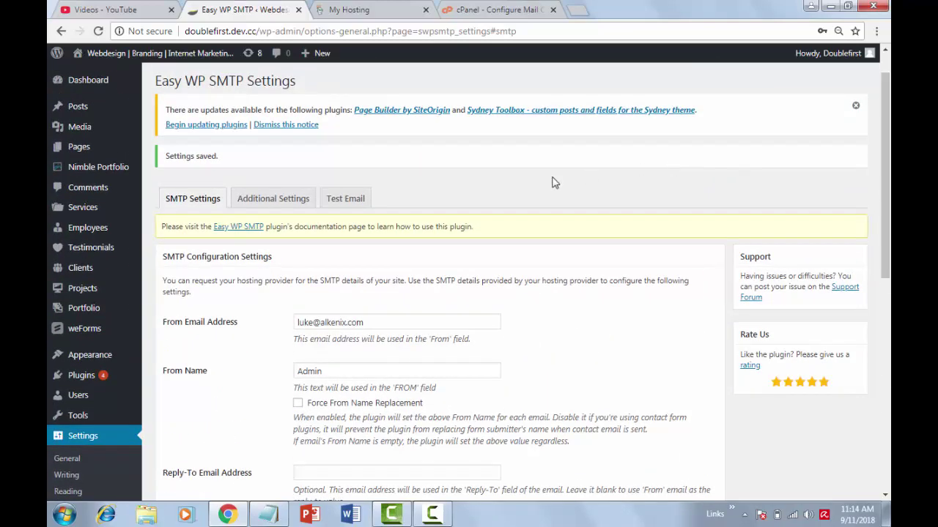
On the Test Email tab, keep the recipient and change the subject to 'Test Mail'.
left_click(349, 199)
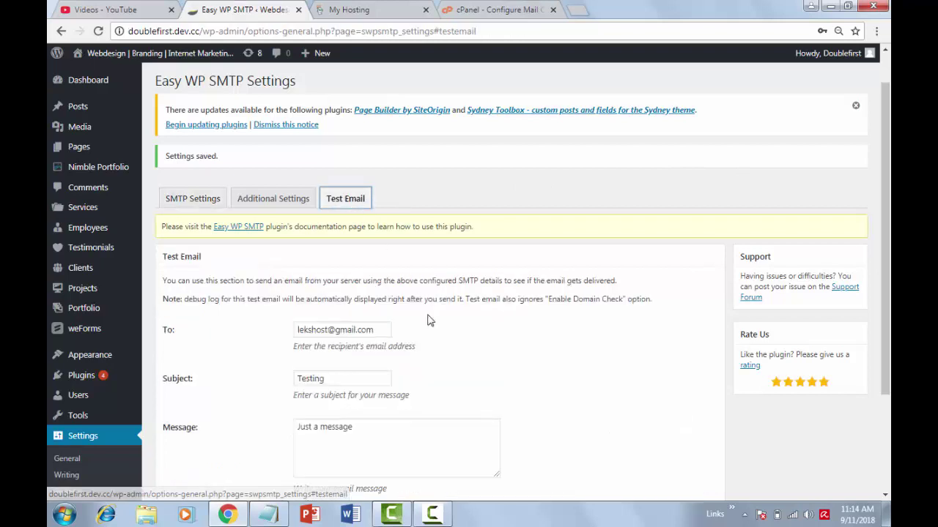
double_click(374, 328)
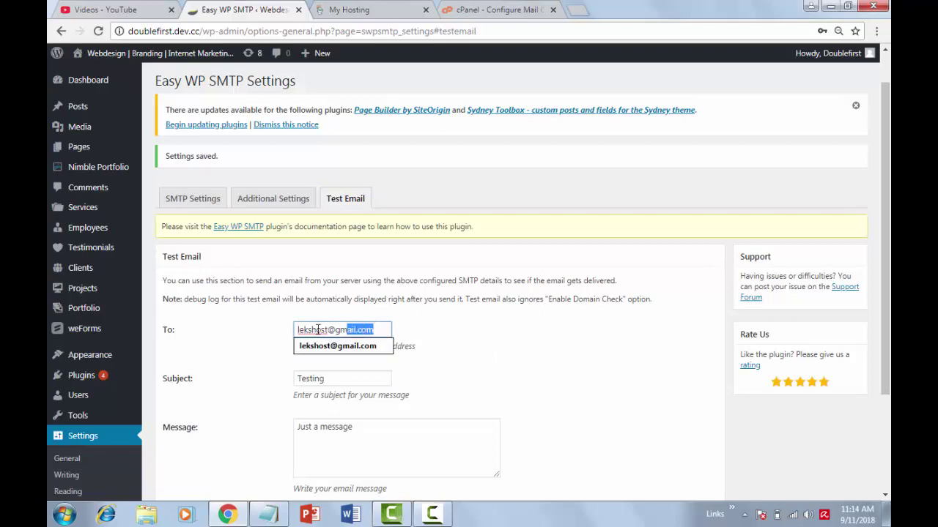
left_click(469, 356)
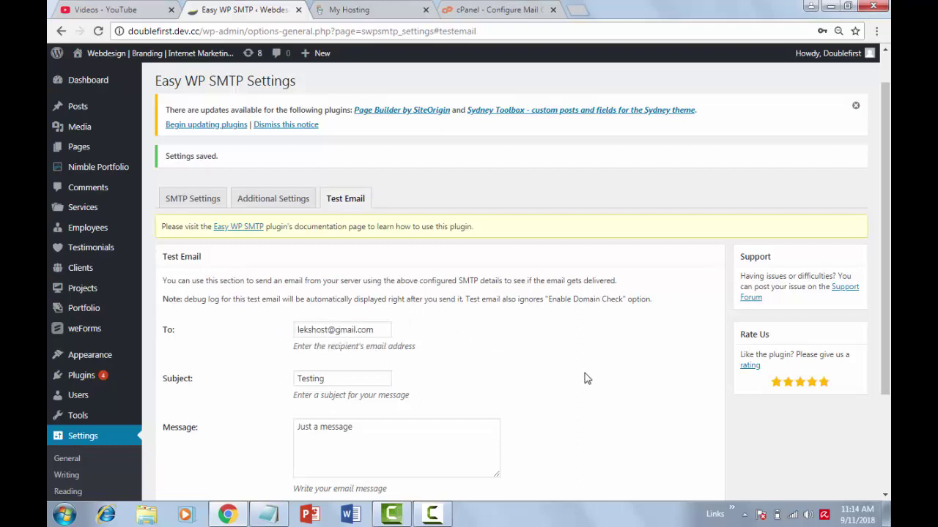
double_click(338, 380)
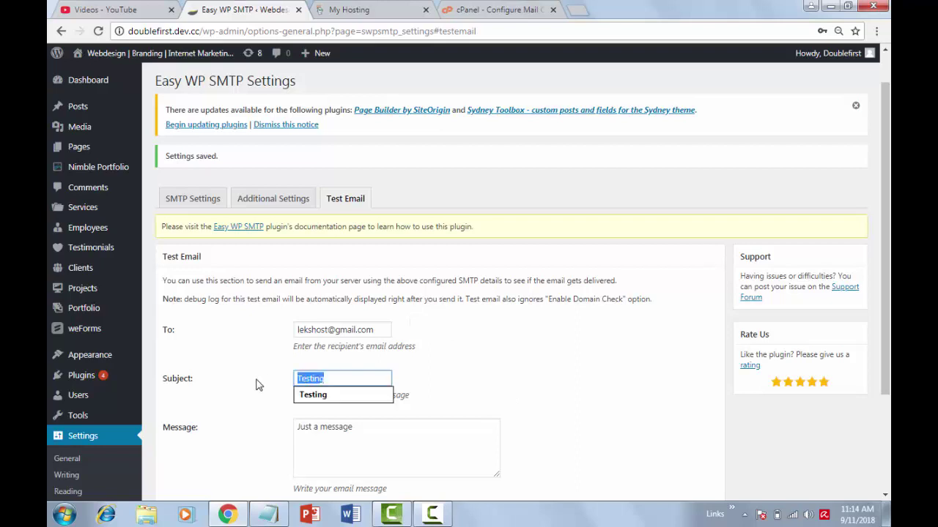
key("BackSpace")
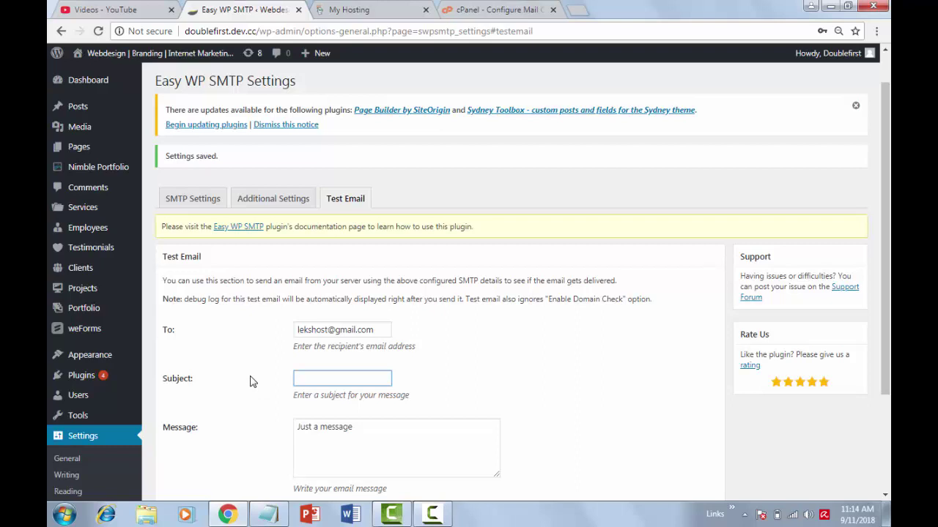
key("Caps_Lock")
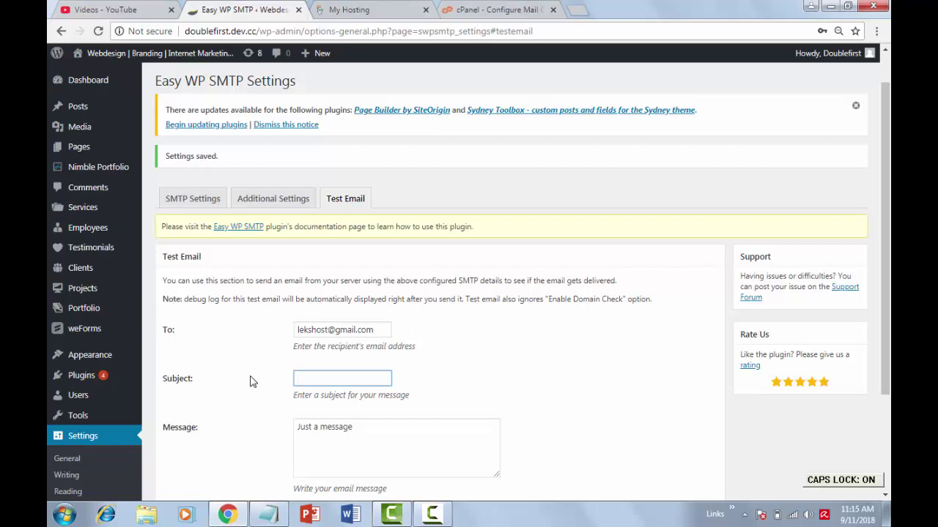
type("Test")
key("Caps_Lock")
type("M")
key("Caps_Lock")
Replace the message with 'We just wana test if we are making sense'.
left_click(349, 427)
left_click_drag(349, 427, 278, 428)
key("Caps_Lock")
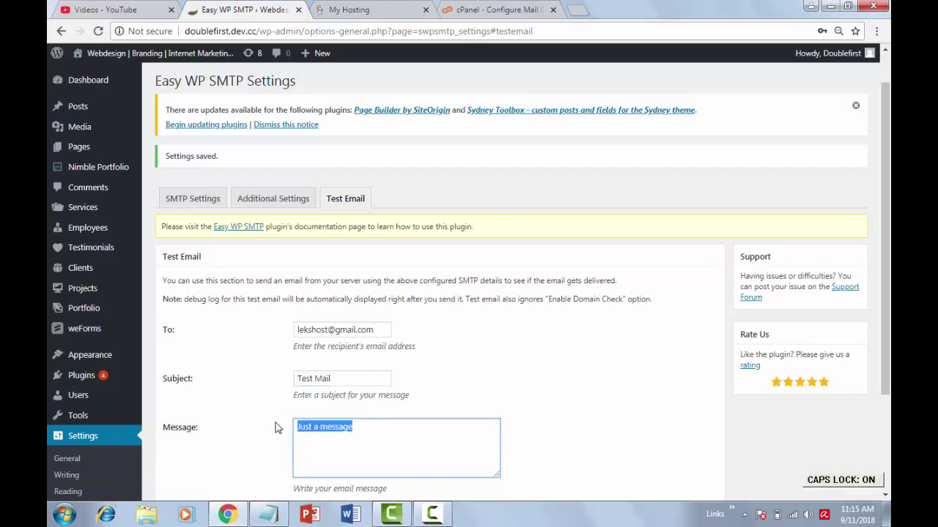
type("W")
key("Caps_Lock")
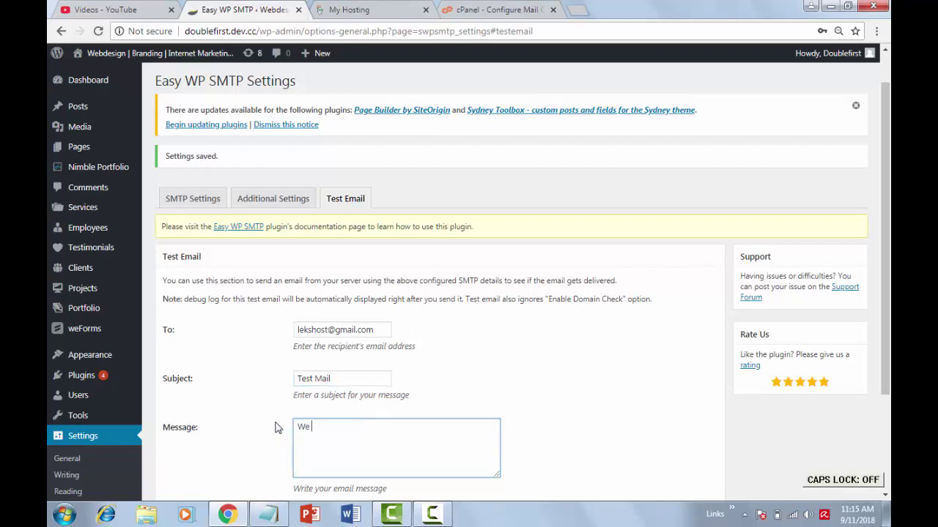
type("e just ")
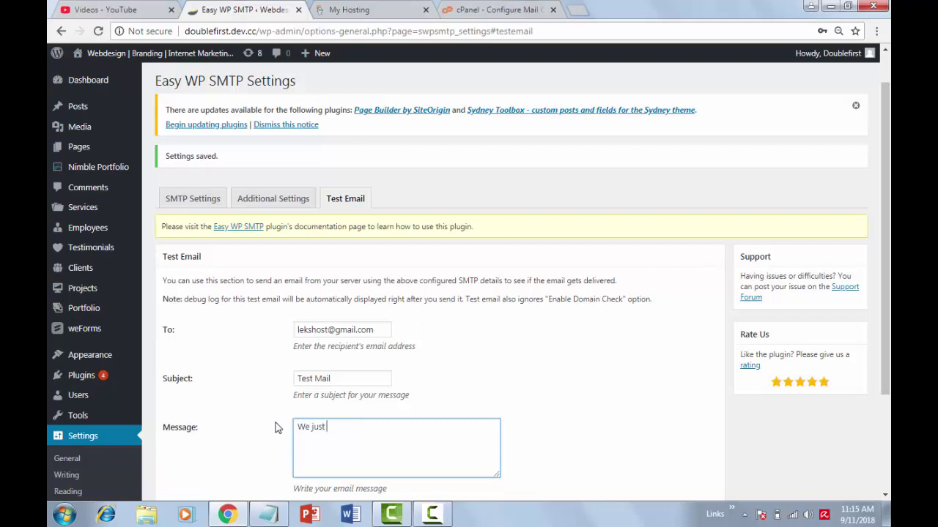
type("wa")
type("our")
type("m")
key("BackSpace")
key("BackSpace")
key("BackSpace")
key("BackSpace")
type("we are making")
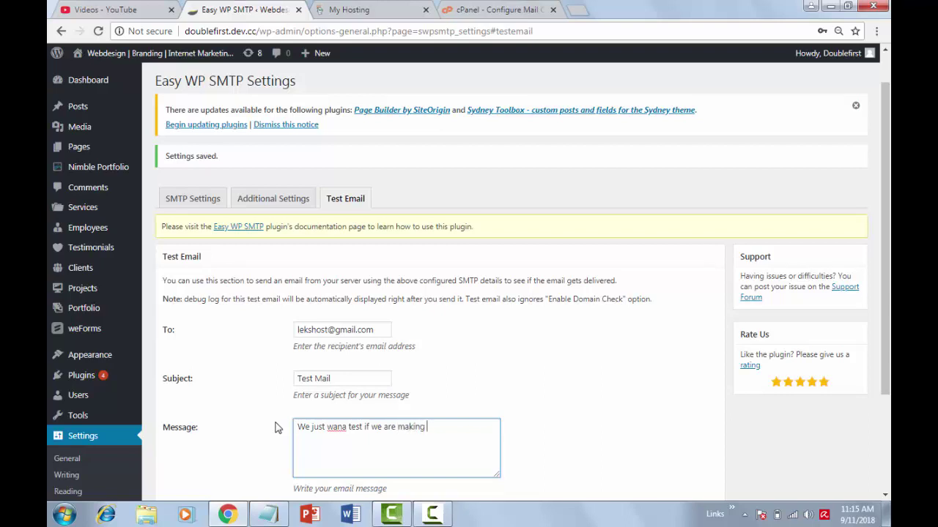
type(" sense")
left_click_drag(888, 335, 886, 413)
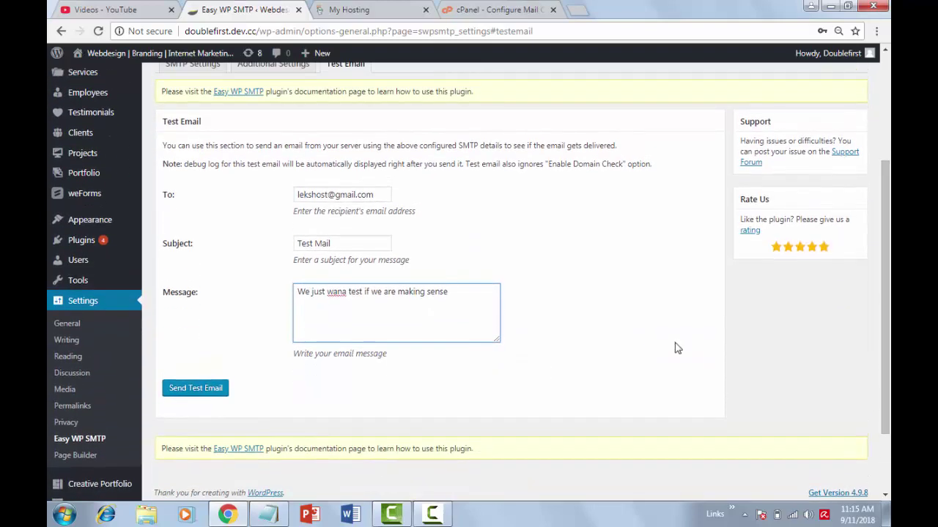
Send the Easy WP SMTP test email and confirm the success notice shows no errors.
left_click(189, 389)
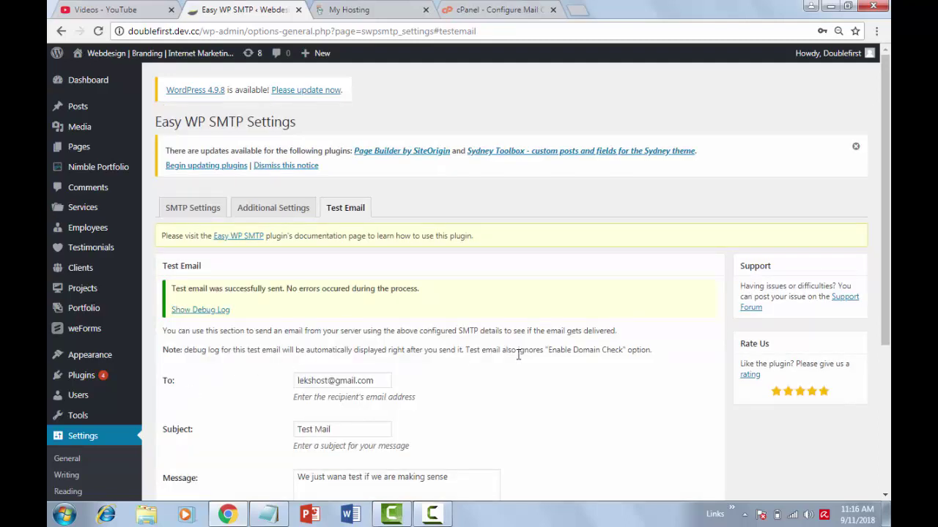
left_click_drag(886, 224, 882, 278)
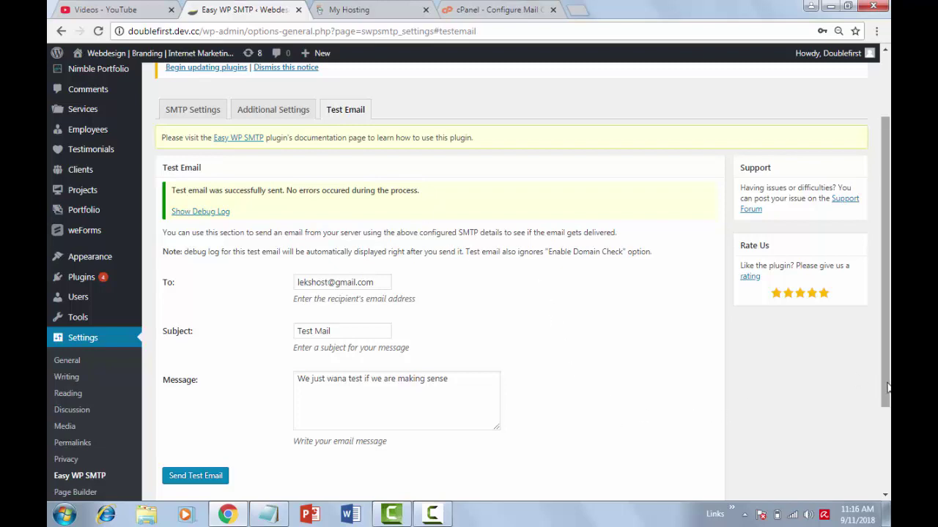
left_click_drag(886, 388, 890, 352)
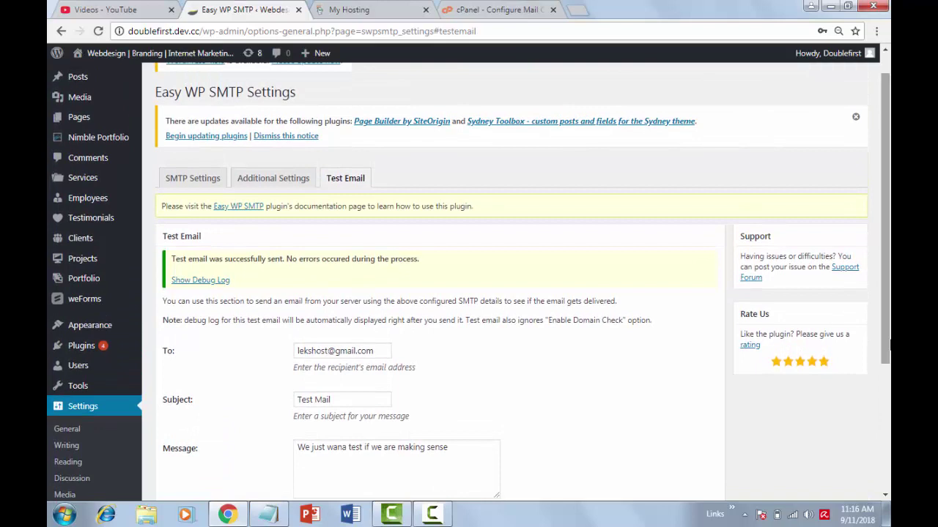